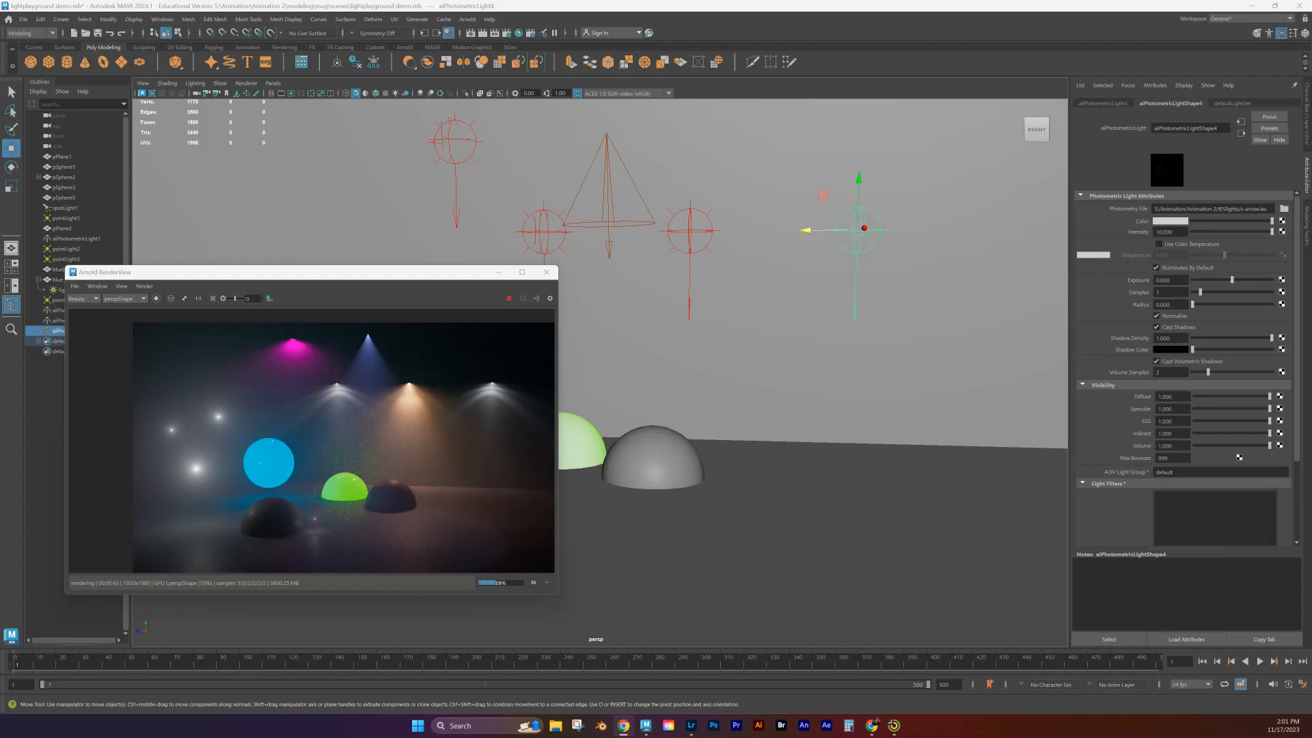
left_click_drag(357, 273, 716, 276)
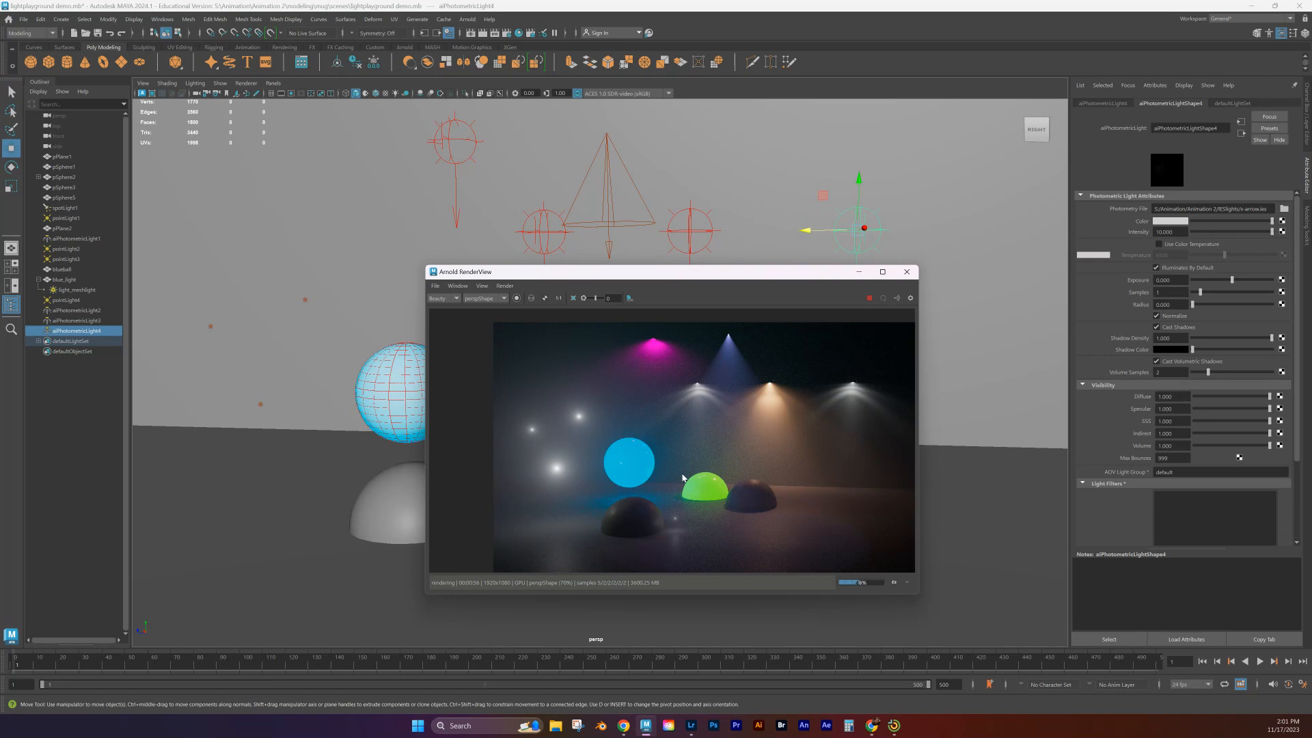
left_click_drag(628, 271, 708, 306)
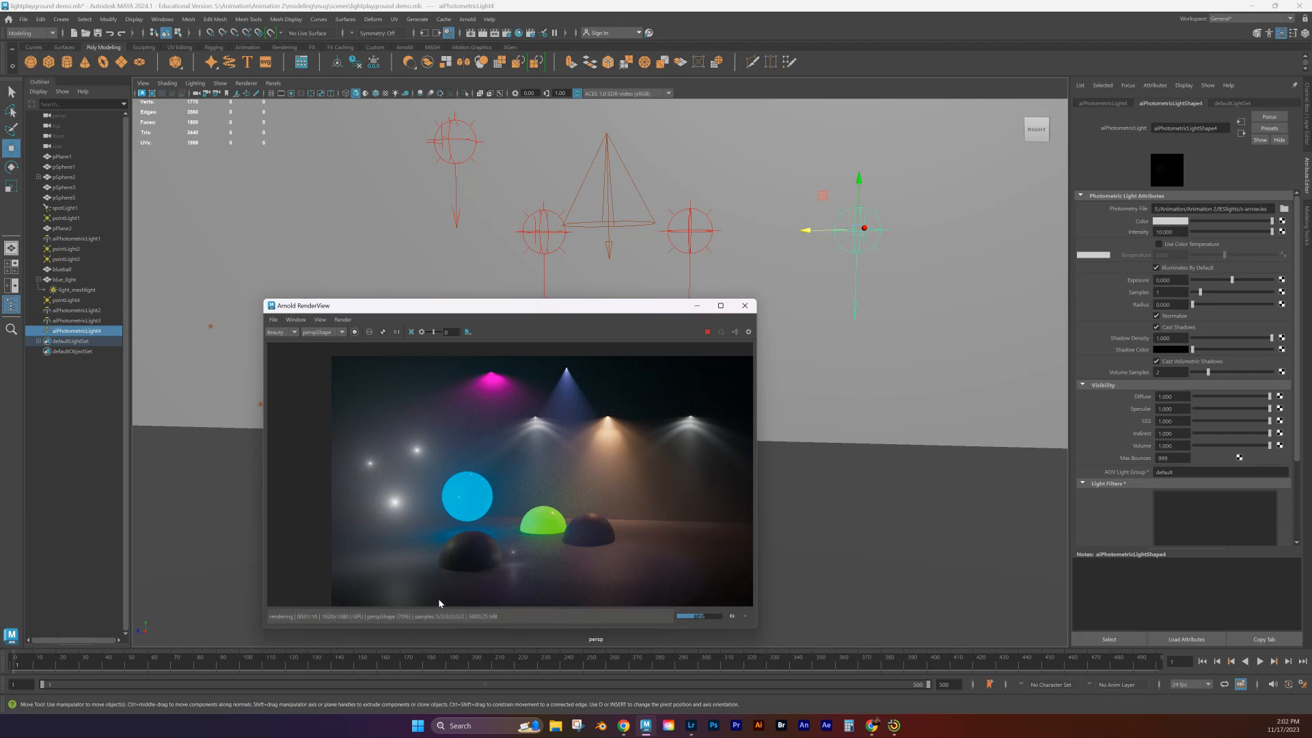
left_click_drag(470, 309, 1047, 390)
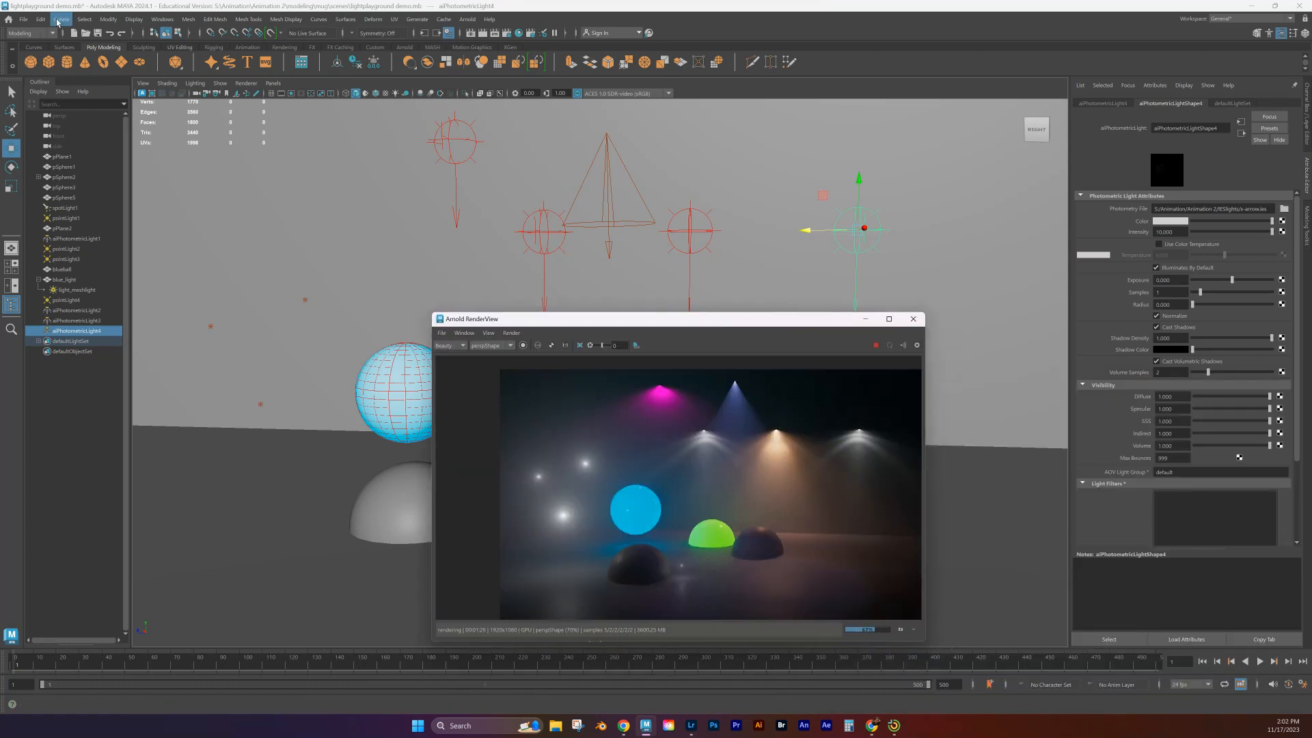
Step: Create a new camera in the scene and move the render view window clear of it
left_click(58, 19)
mouse_move(85, 89)
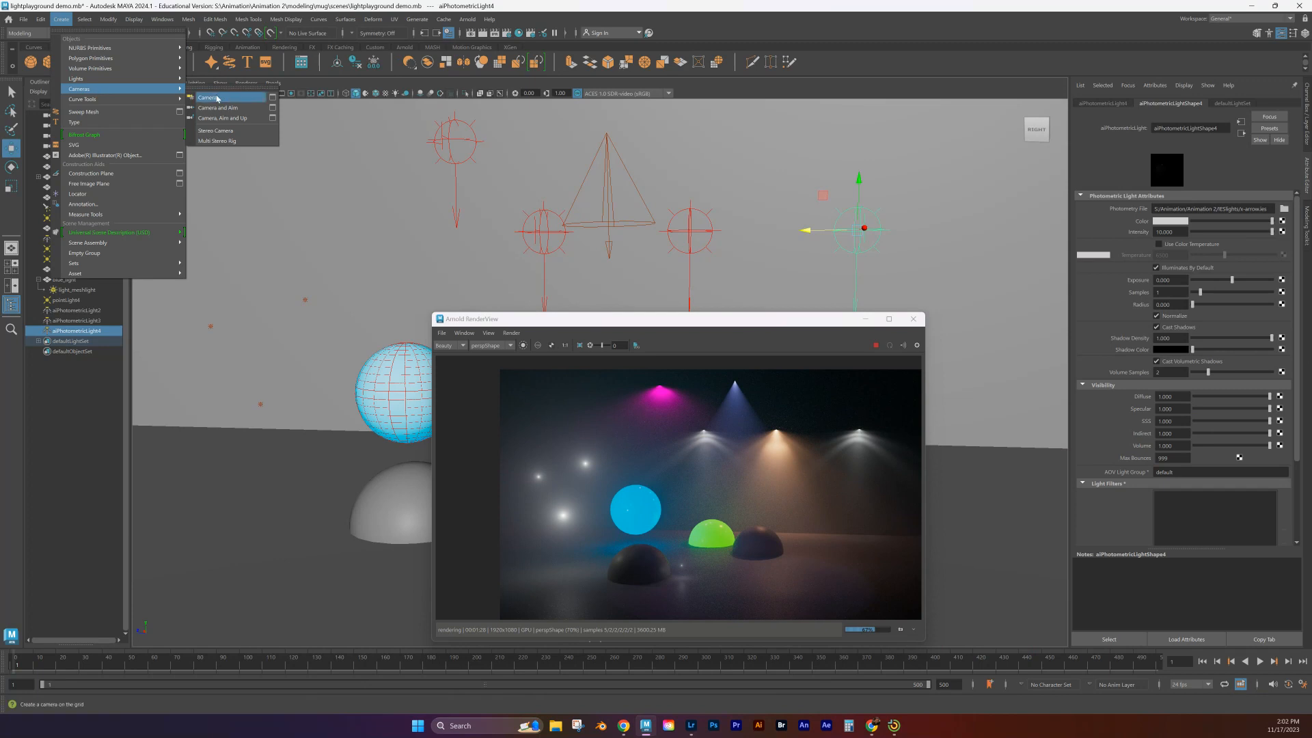
left_click(216, 100)
left_click_drag(738, 325, 951, 230)
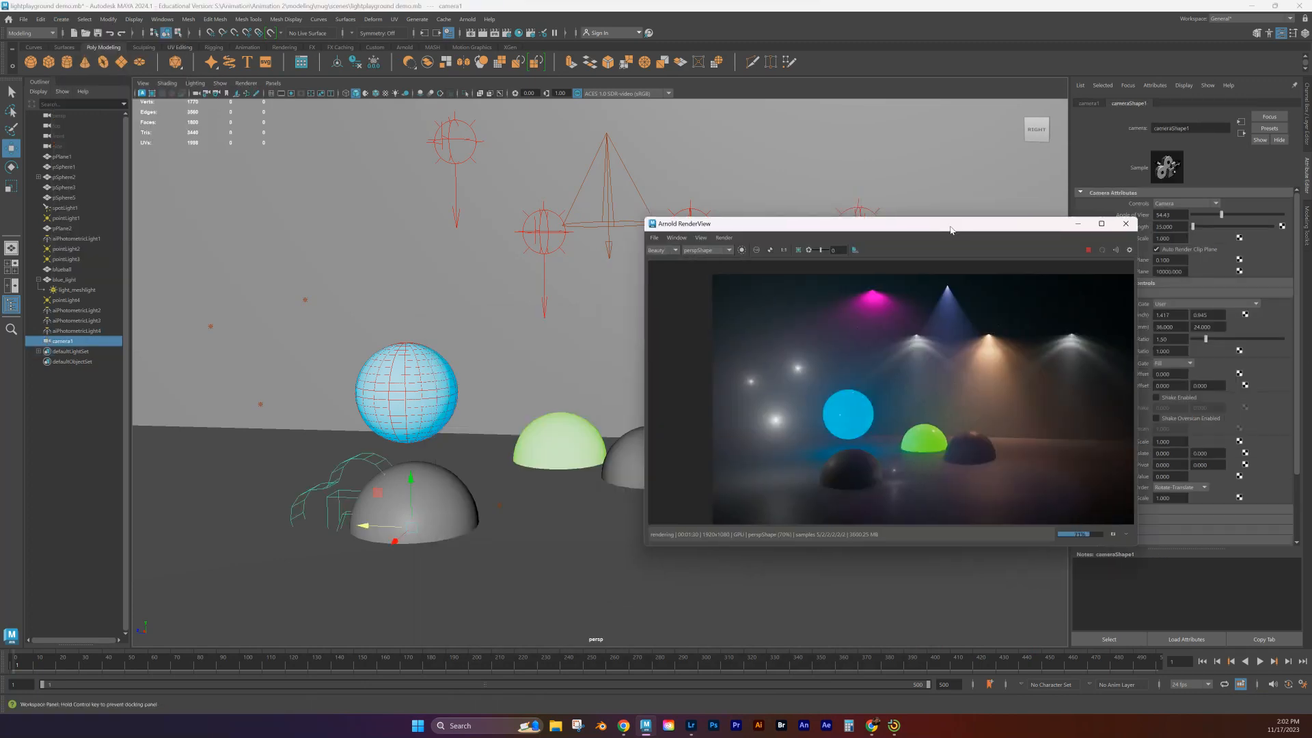
Step: Move the new camera up and out in front of the spheres, and rotate it to face the lit scene
left_click_drag(367, 529, 439, 374)
key("e")
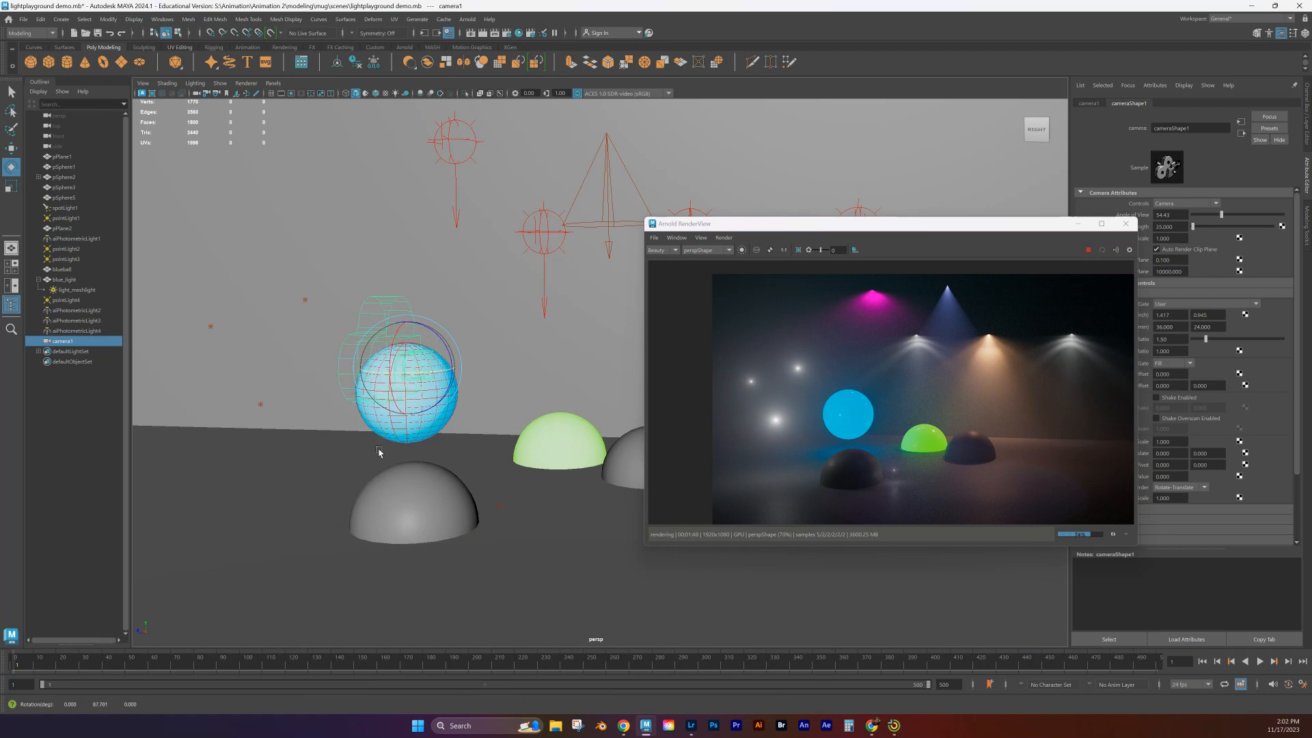
scroll(380, 451, "down", 5)
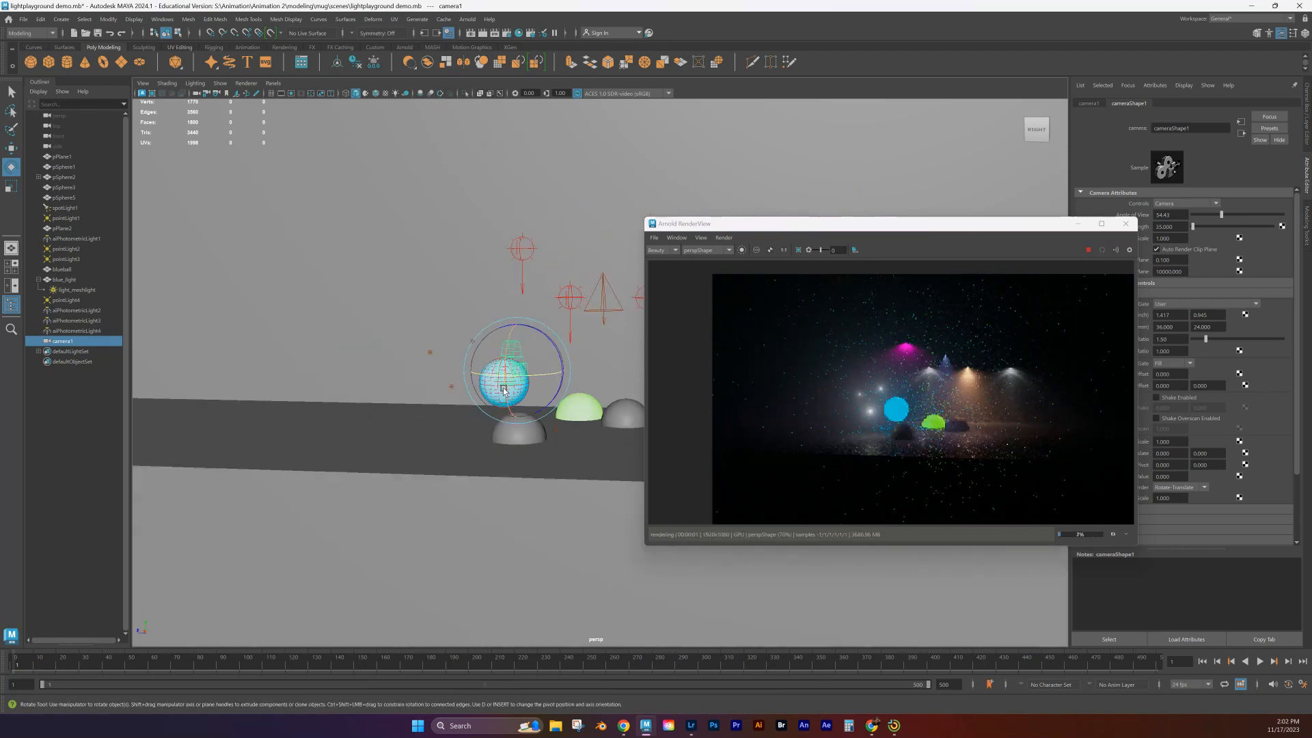
left_click_drag(509, 394, 591, 635, "alt")
key("w")
left_click_drag(414, 500, 410, 471, "alt")
left_click_drag(887, 227, 0, 266)
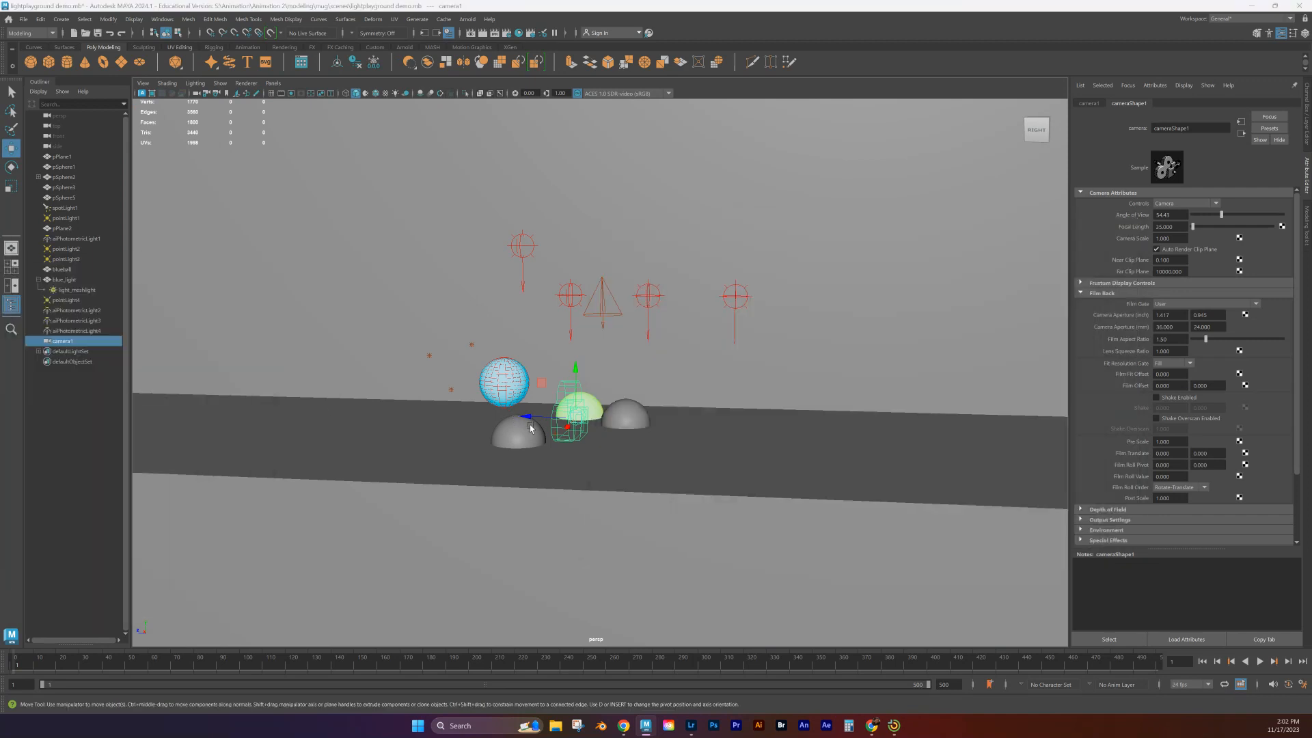
key("e")
left_click_drag(545, 430, 556, 428)
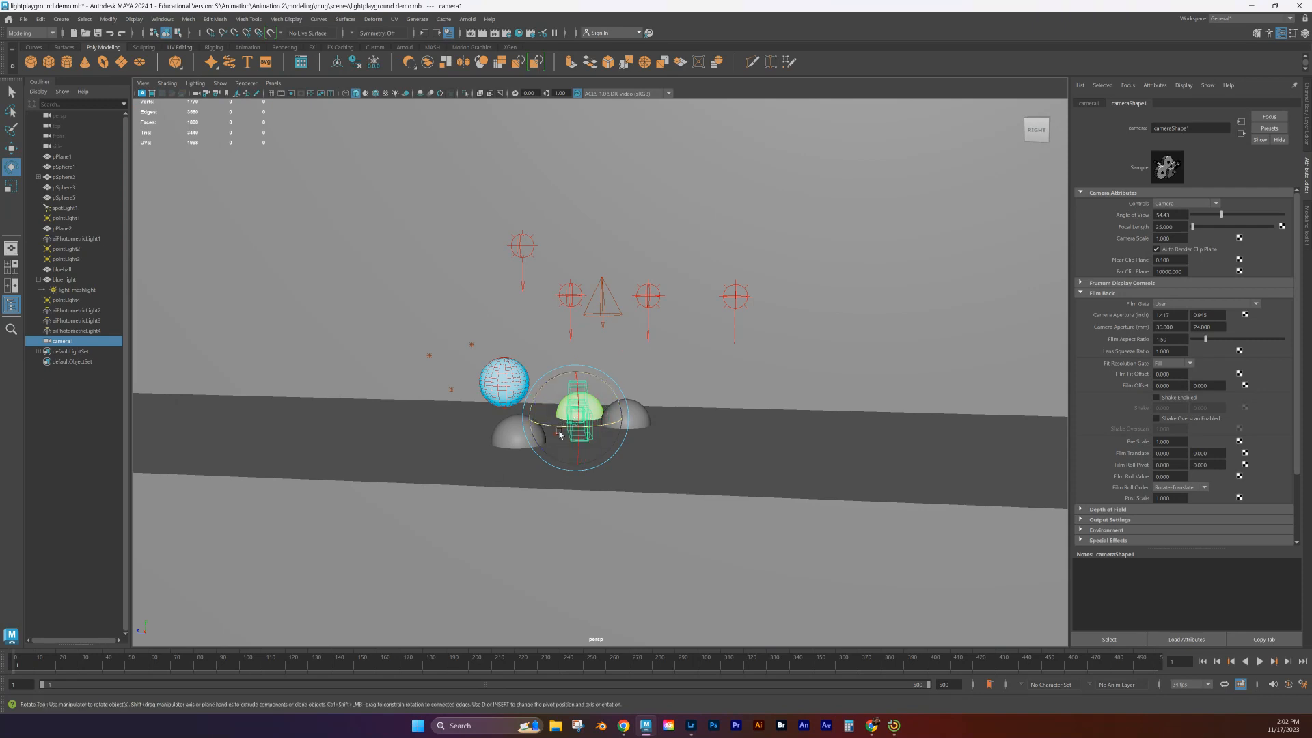
Step: Bring the render view back over the viewport and switch its rendering camera to cameraShape1
left_click_drag(0, 172, 410, 172)
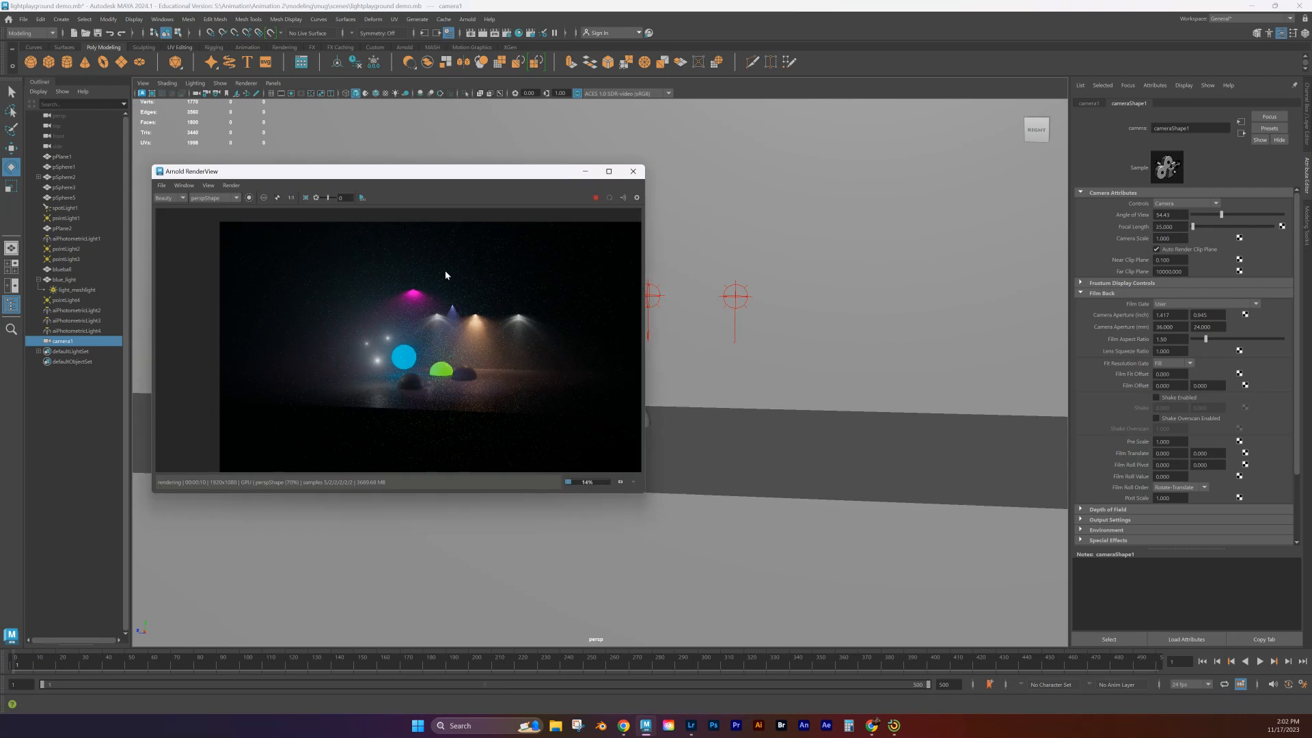
left_click(237, 198)
left_click(228, 214)
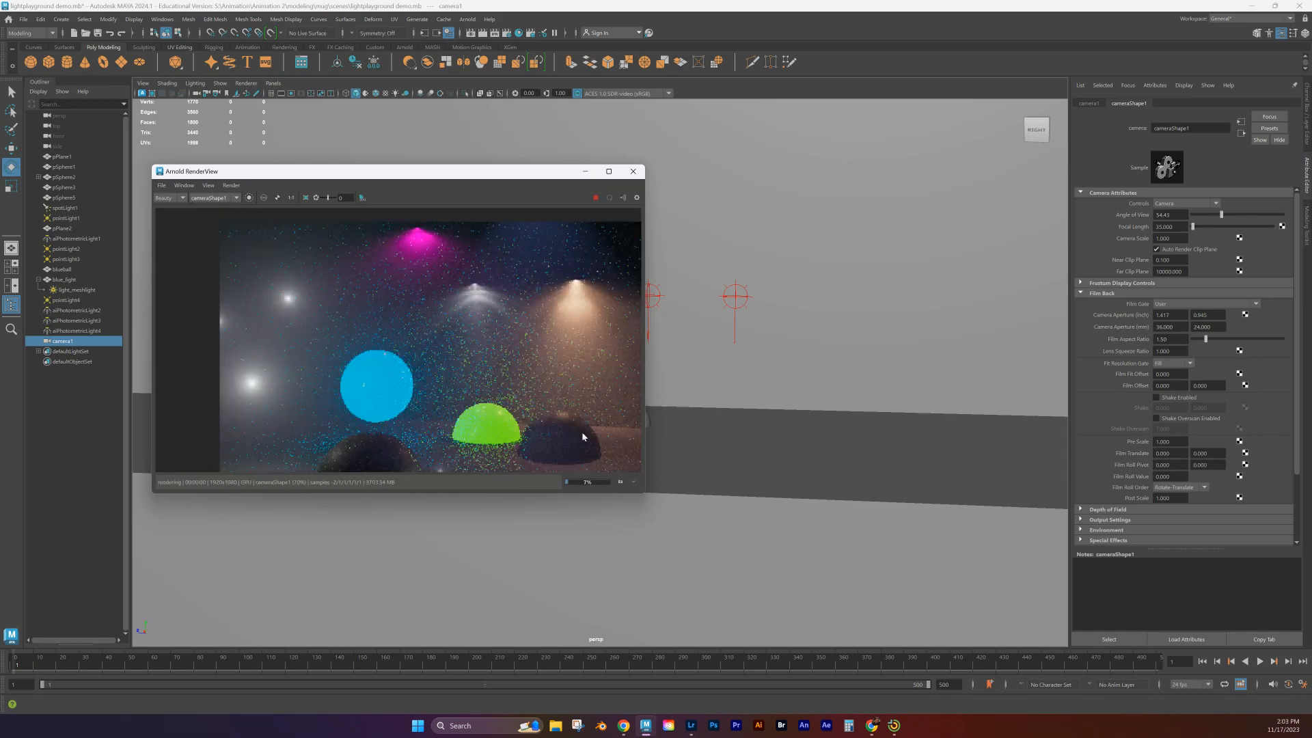
Step: Dock the Arnold RenderView beside the viewport, centre its image, and hide the Outliner
left_click_drag(494, 181, 574, 227)
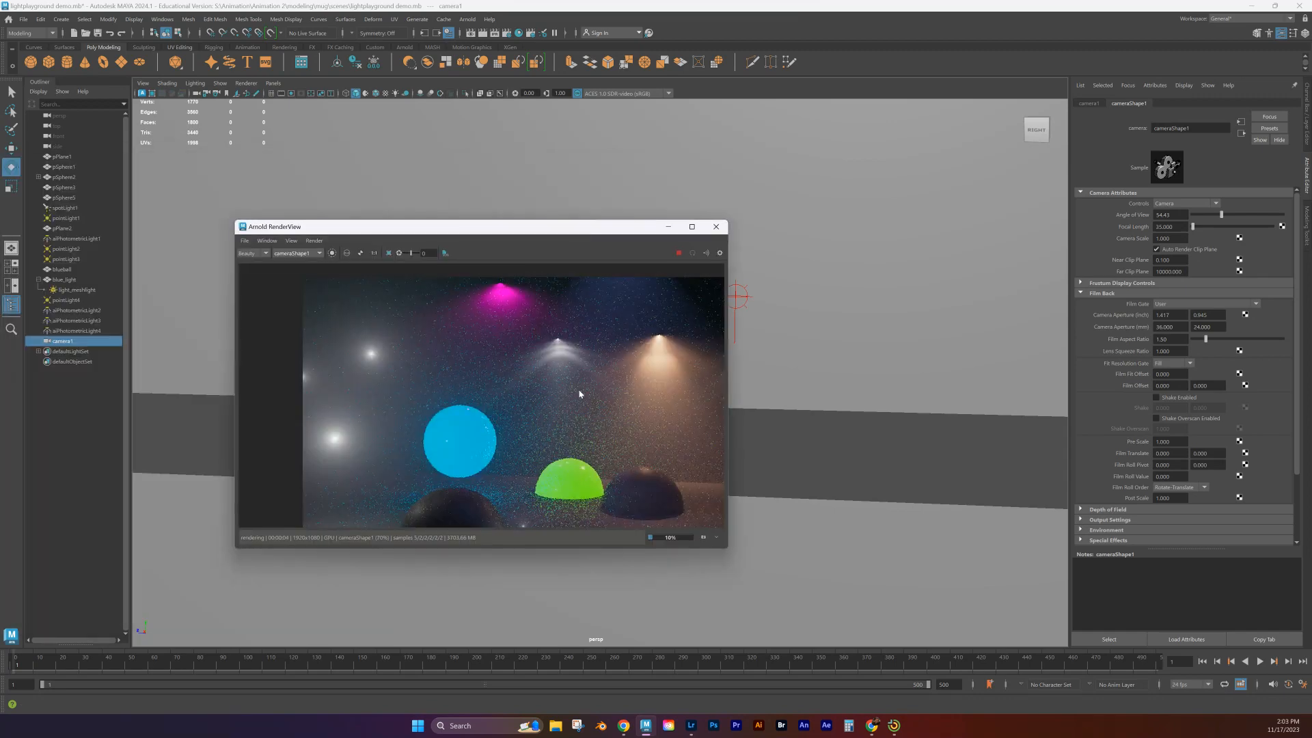
left_click_drag(416, 229, 130, 257)
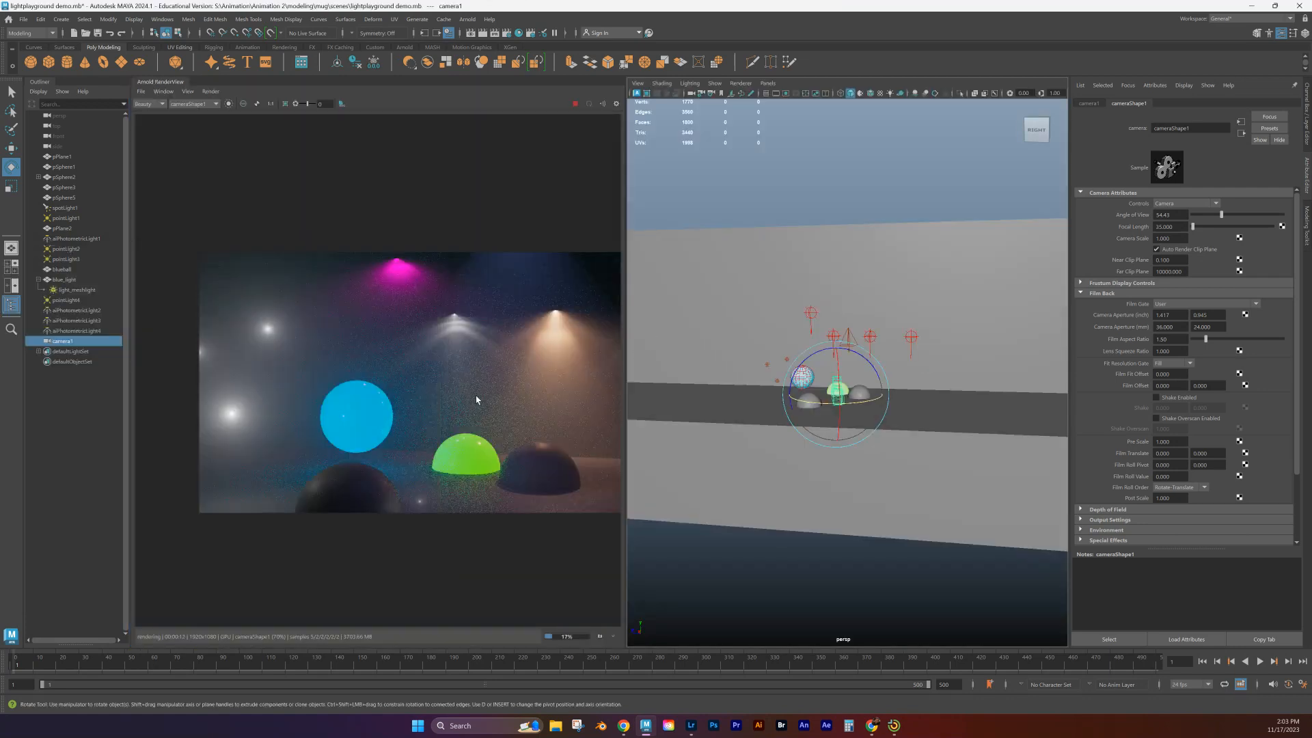
left_click_drag(469, 396, 419, 395)
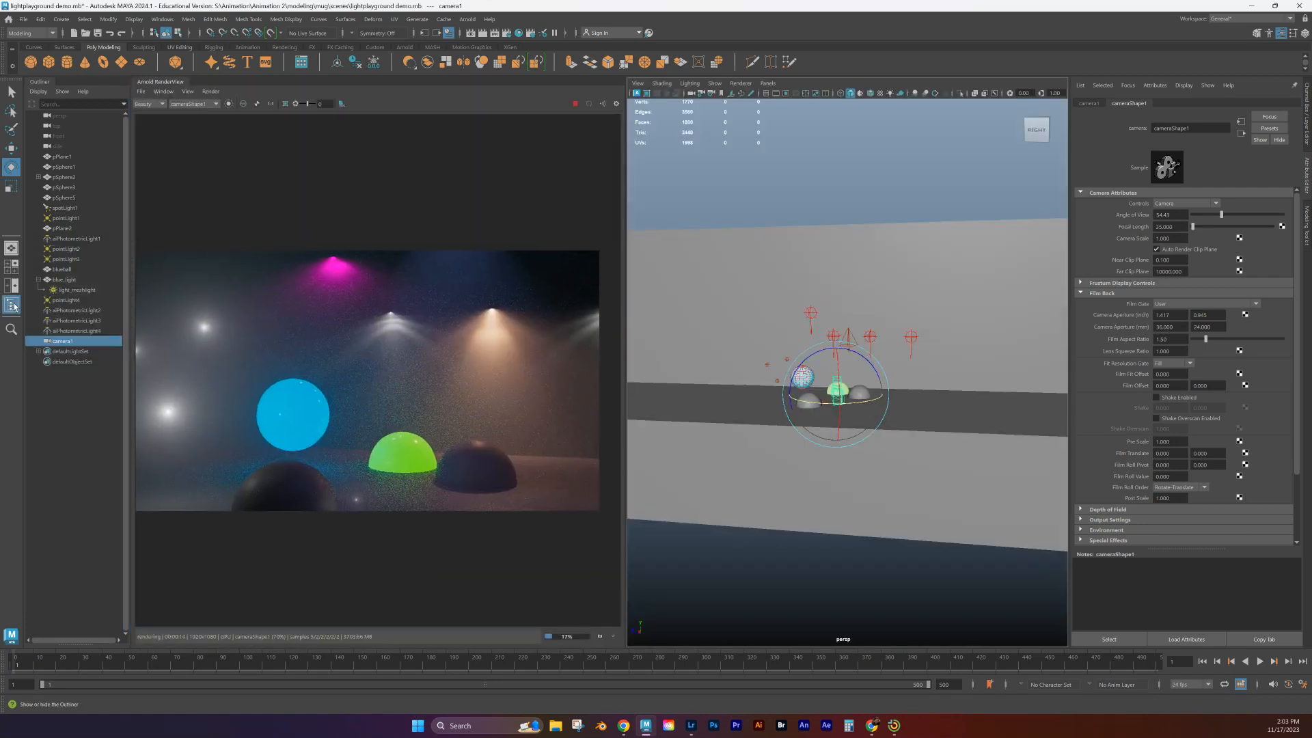
left_click(13, 306)
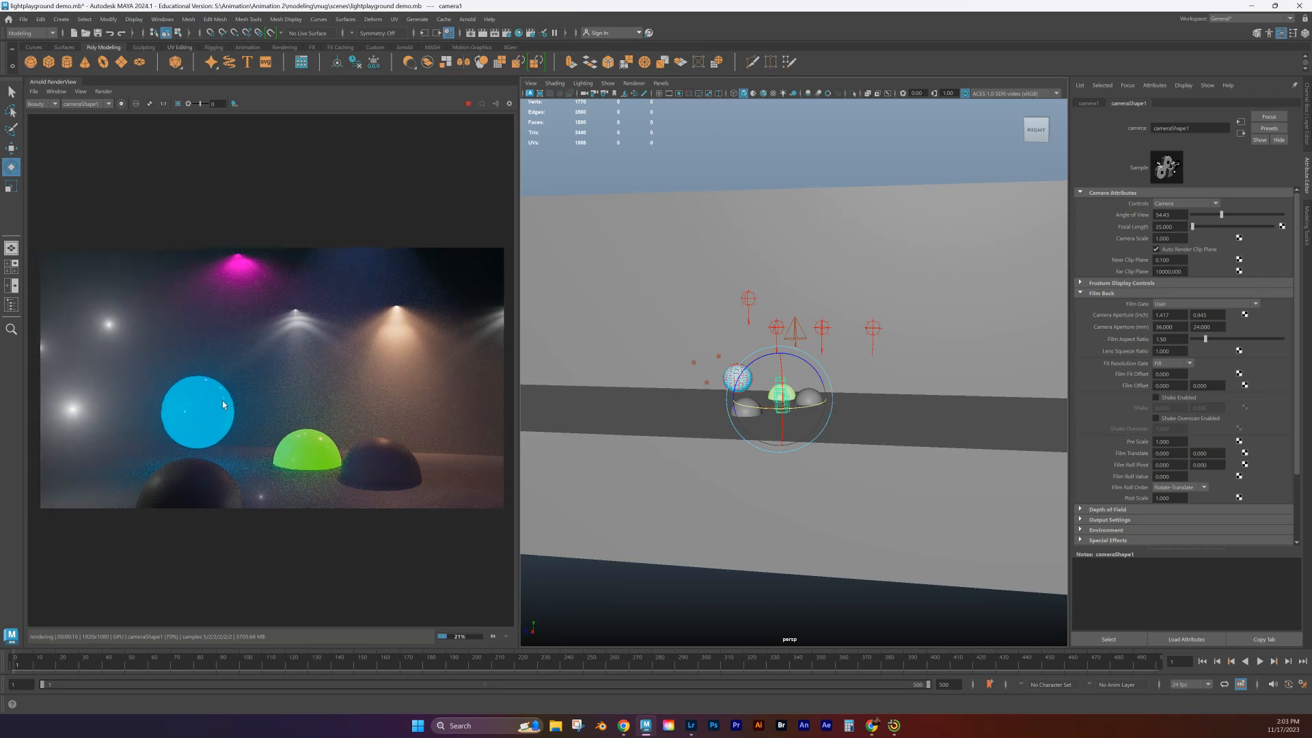
Step: Adjust the camera's rotation and pull it back from the spheres so the render frames all the lights
left_click_drag(721, 393, 784, 407)
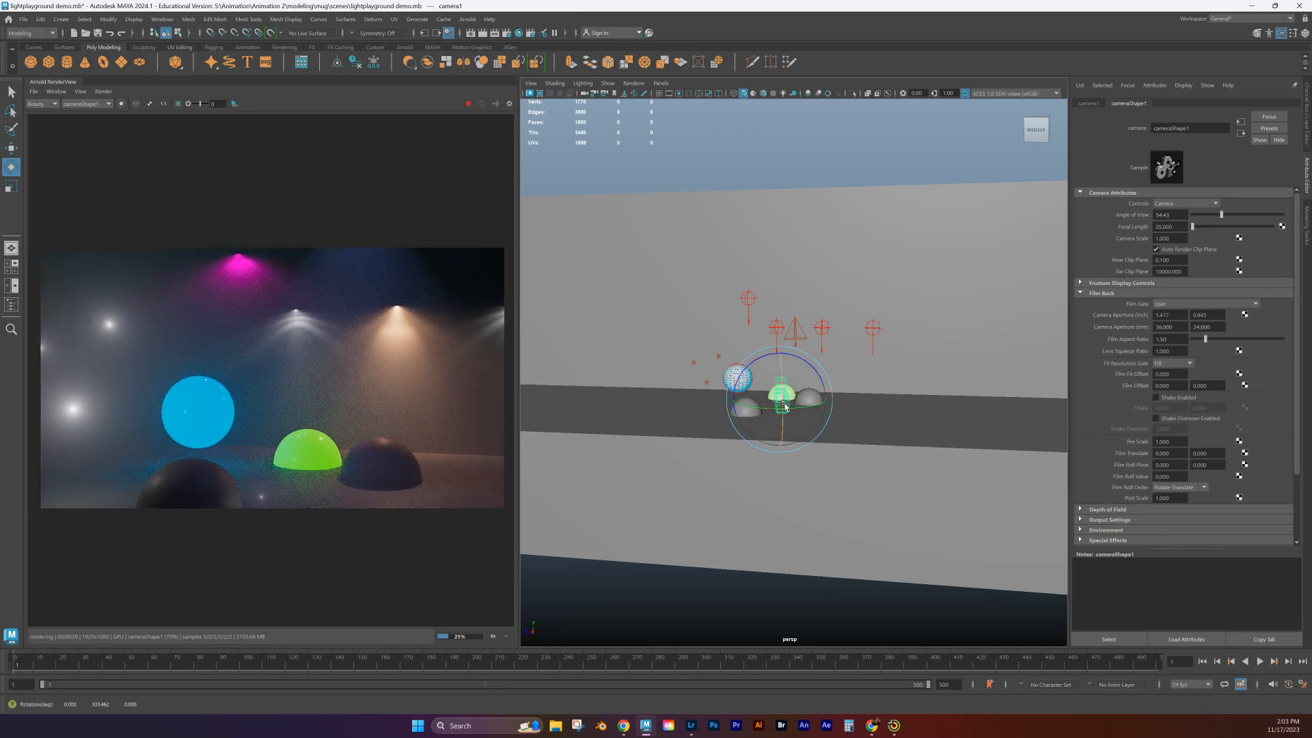
key("w")
left_click_drag(800, 413, 801, 432, "alt")
left_click_drag(741, 488, 773, 549)
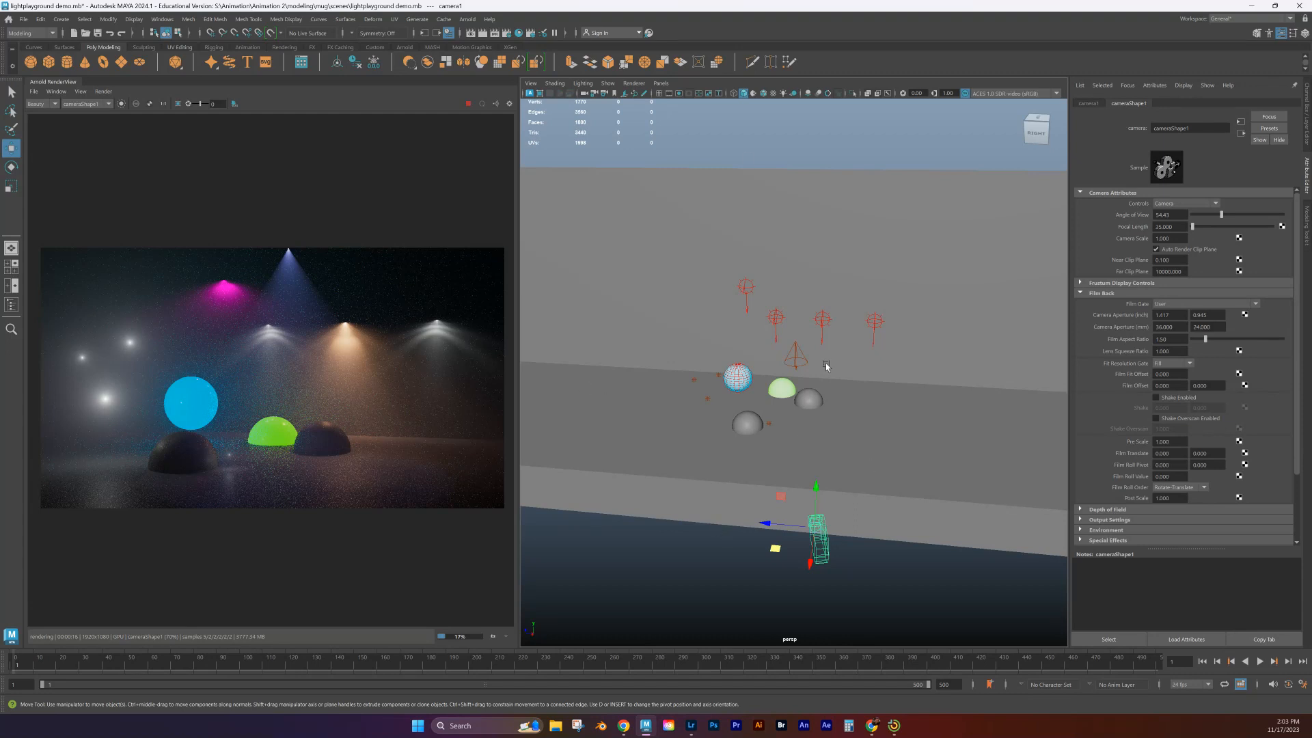
Step: Switch the viewport from the perspective view to look through camera1
left_click(658, 84)
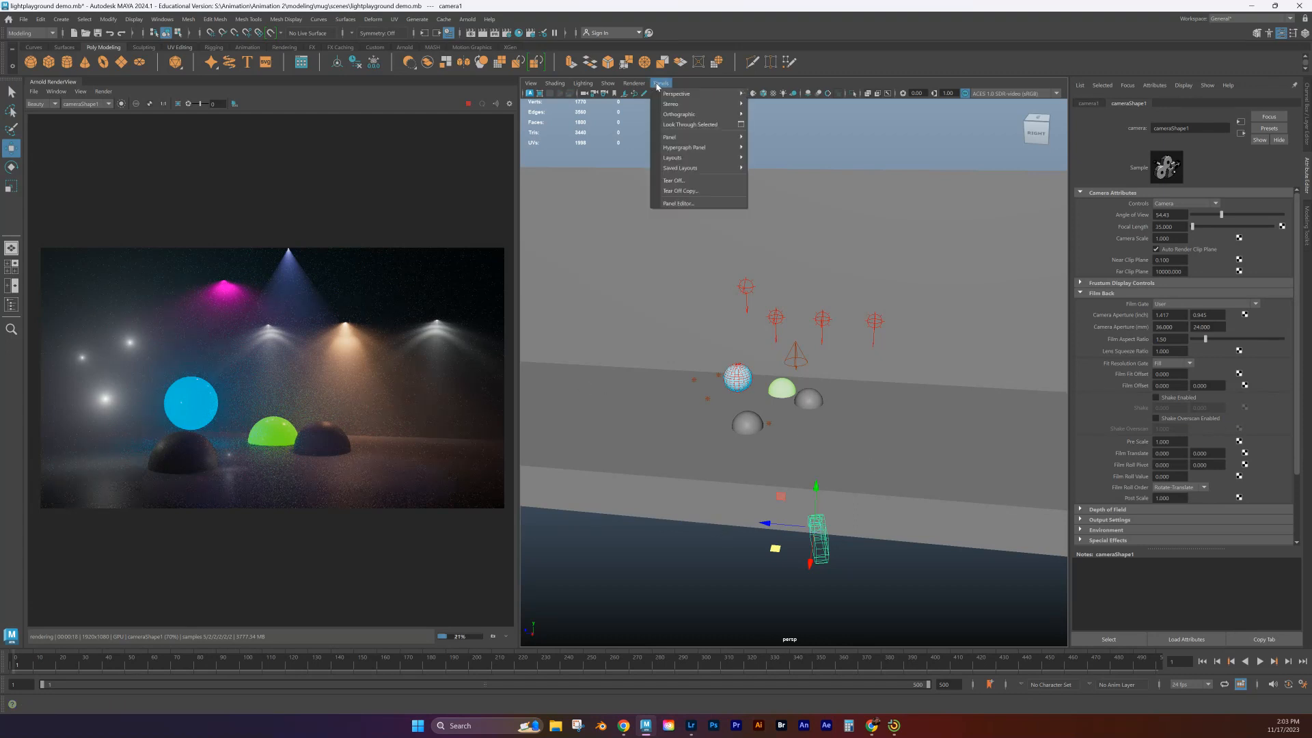
mouse_move(668, 95)
left_click(770, 94)
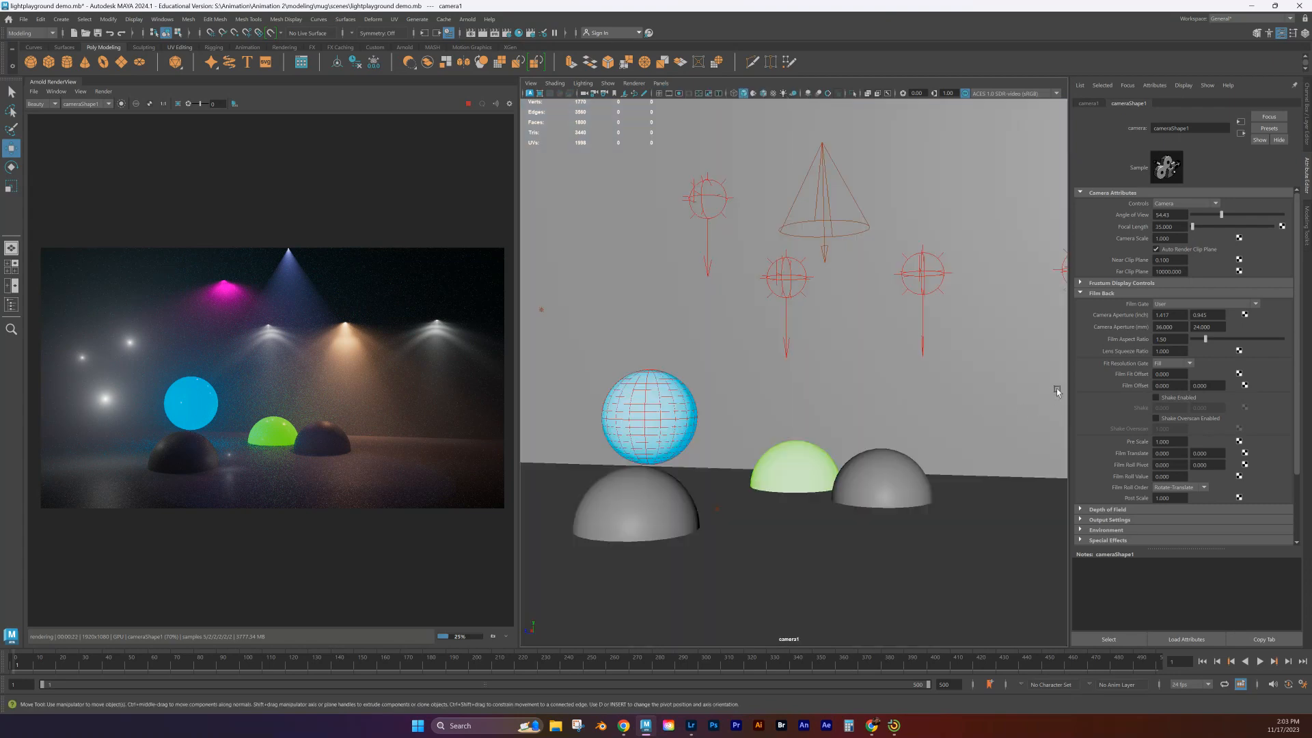
scroll(764, 377, "down", 1)
scroll(763, 377, "up", 1)
Step: Undock the Arnold RenderView into a floating window so the camera1 viewport fills the workspace
left_click_drag(518, 314, 338, 313)
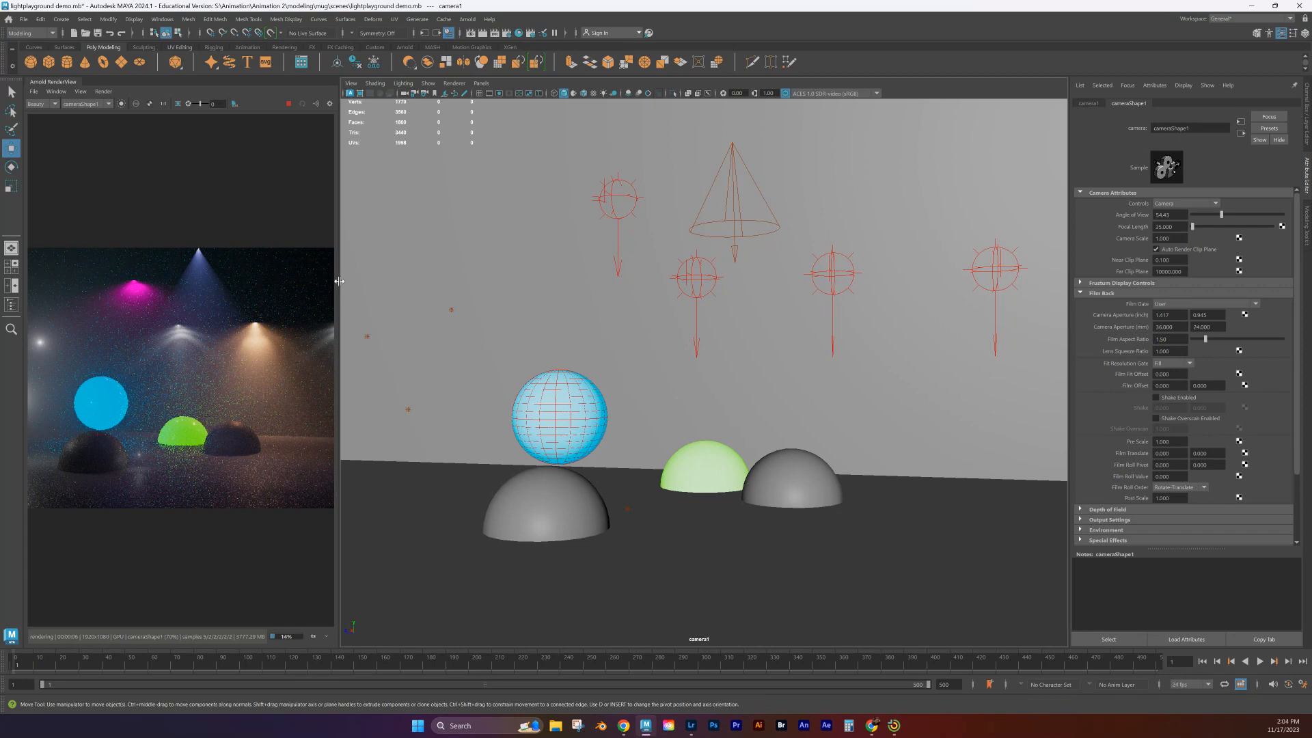
left_click_drag(339, 281, 513, 287)
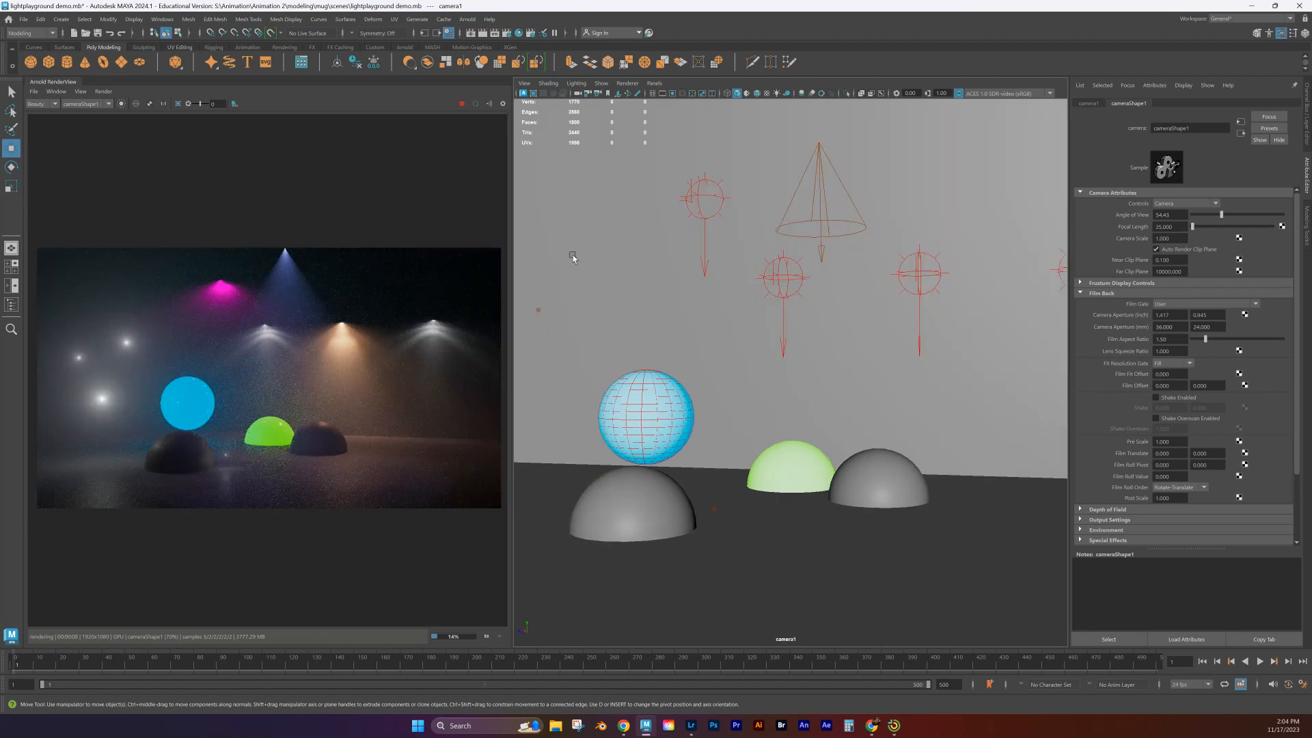
left_click_drag(62, 85, 607, 266)
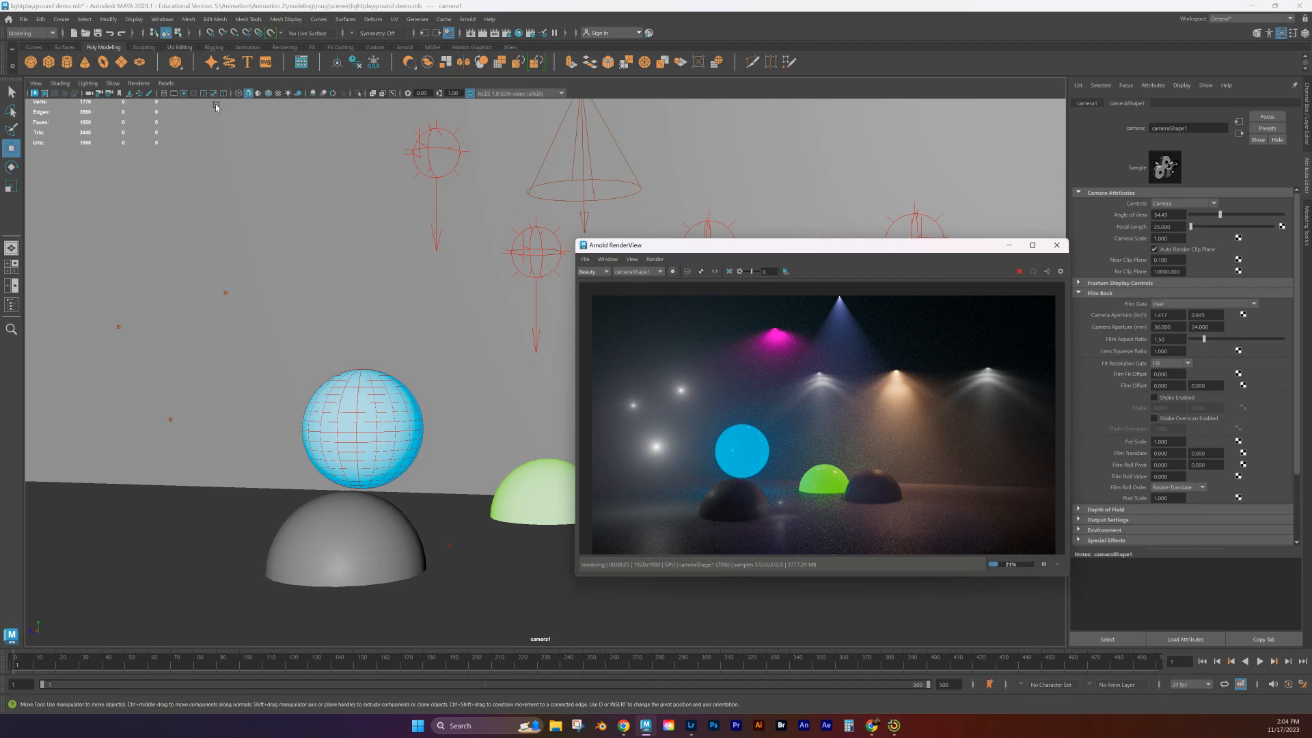
Step: Display the film gate in the camera1 viewport and move the render view aside to compare the framing
left_click(173, 95)
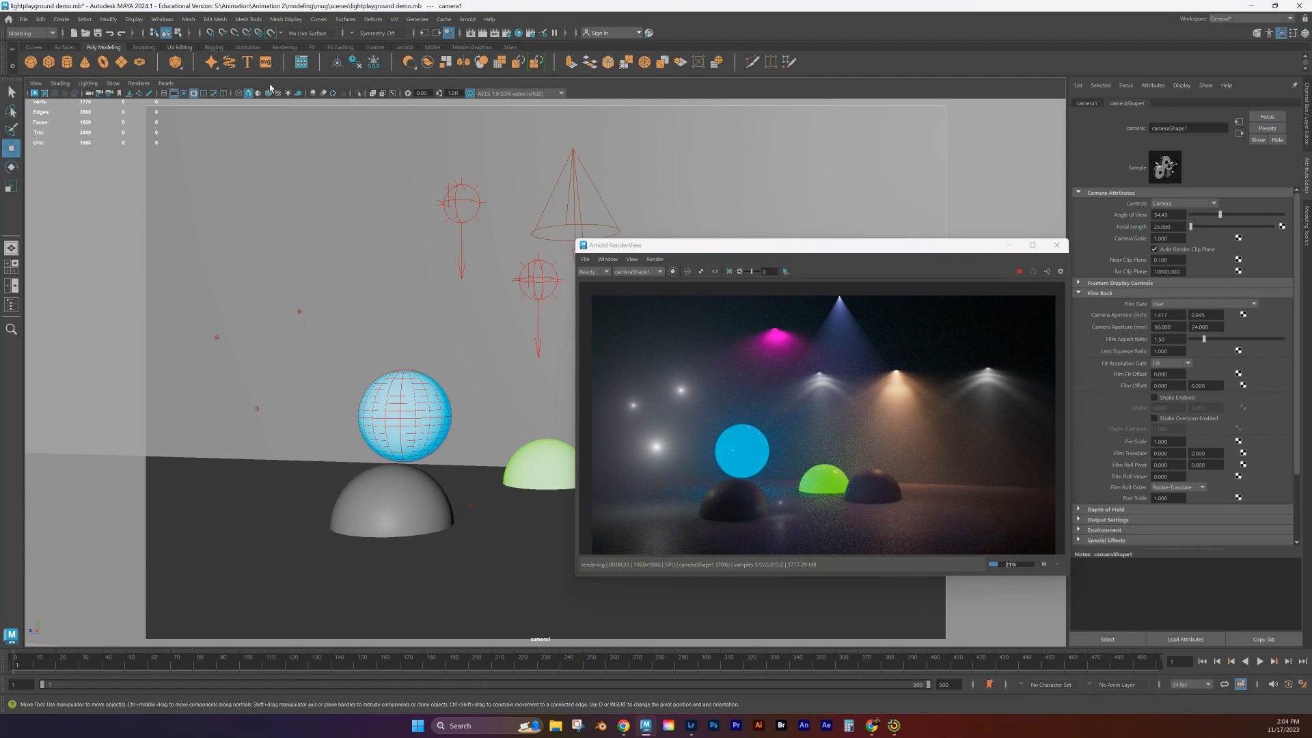
left_click(174, 94)
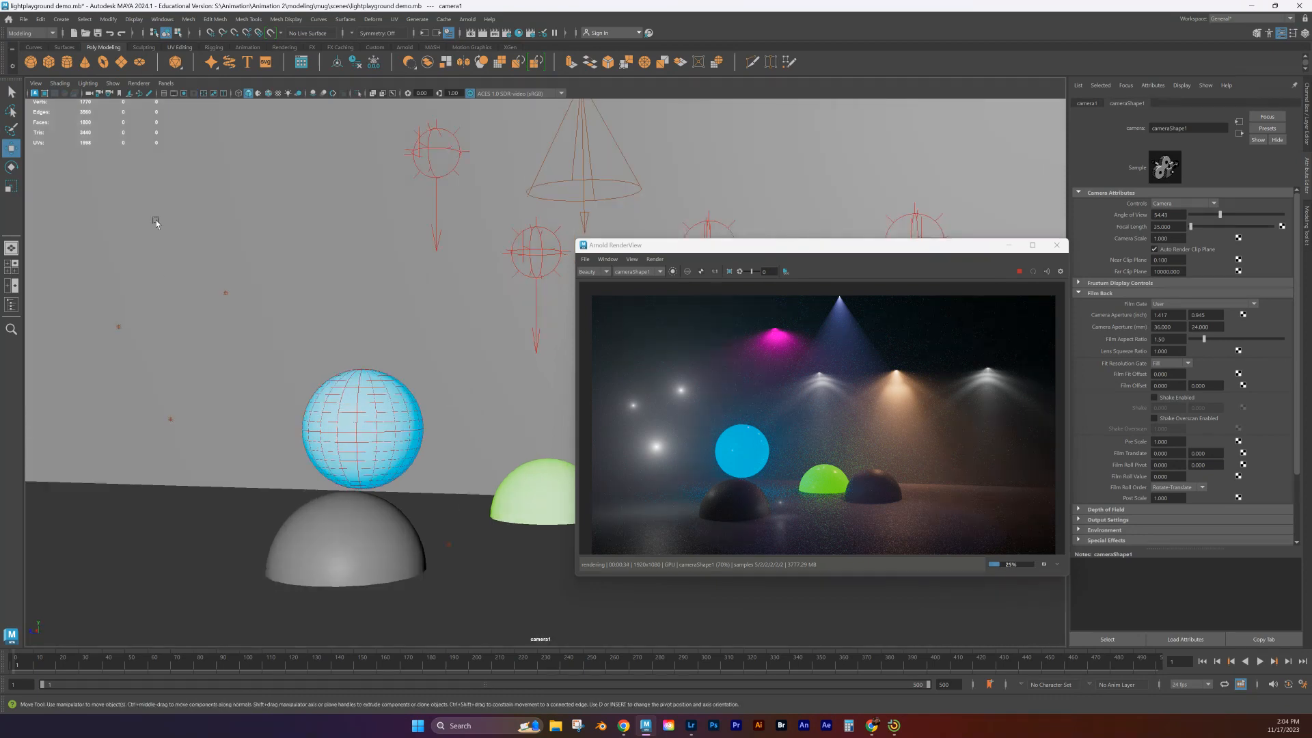
left_click(173, 95)
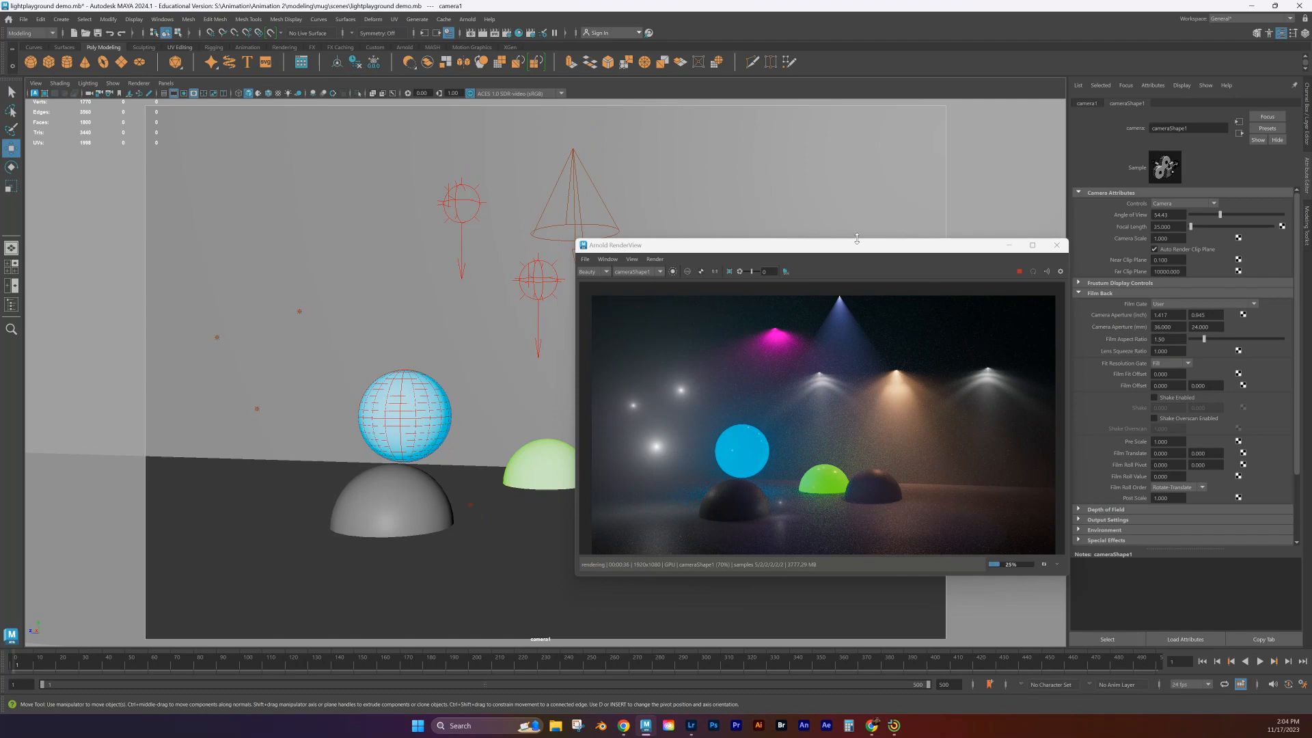
left_click_drag(857, 239, 1048, 292)
left_click_drag(815, 270, 925, 361)
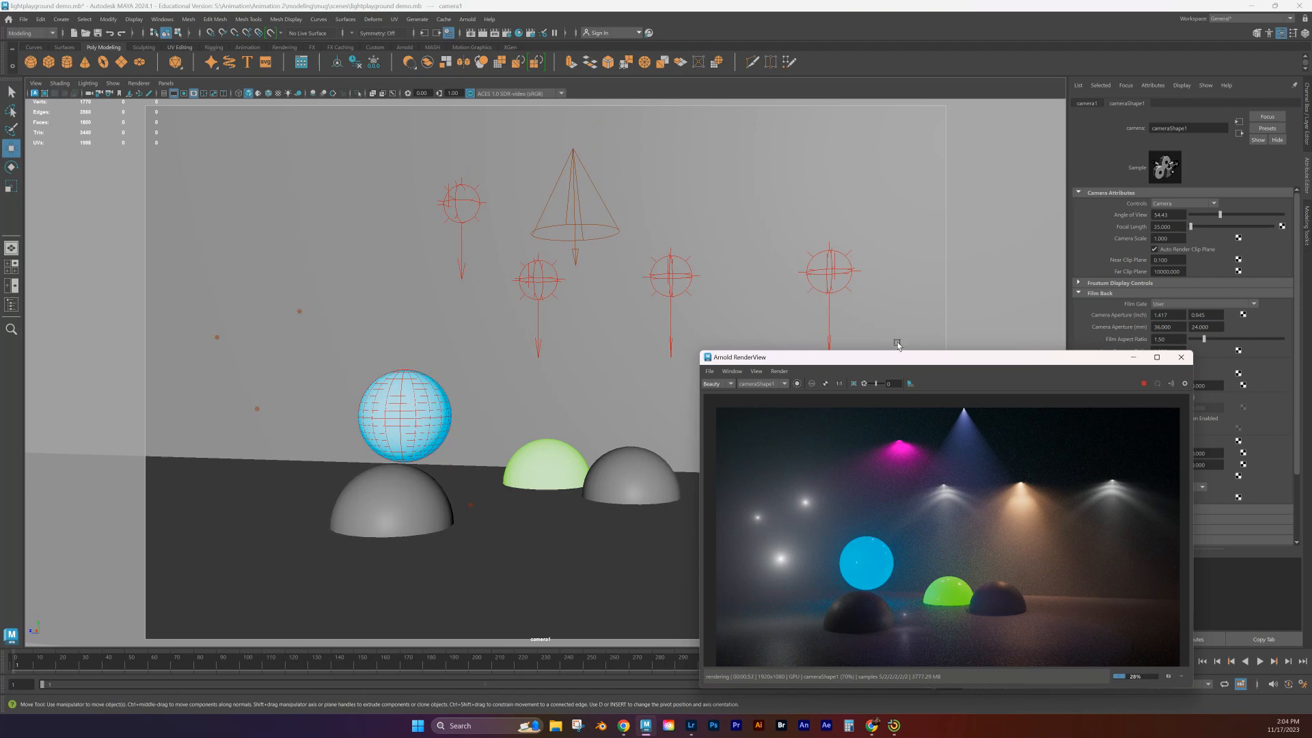
left_click_drag(898, 356, 895, 264)
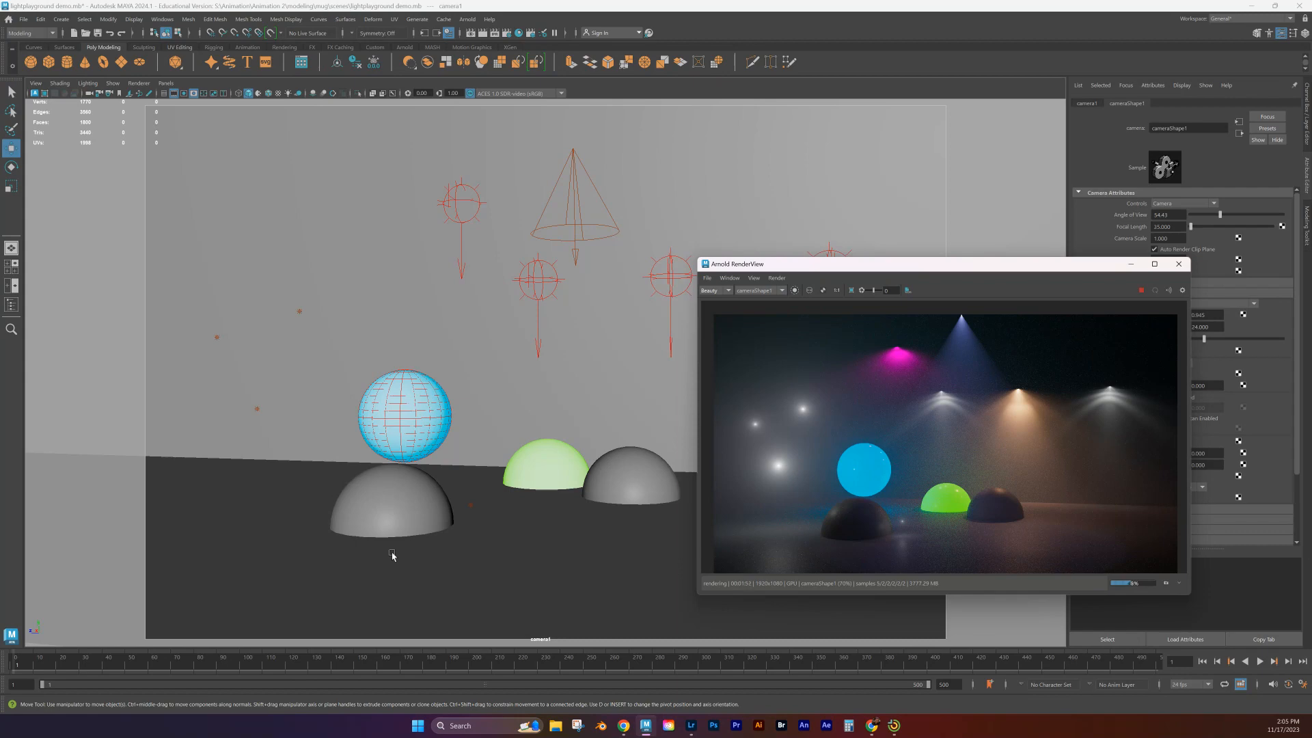
Step: In the render settings, choose GPU as the render device and select the NVIDIA RTX A2000 for local rendering
left_click(507, 34)
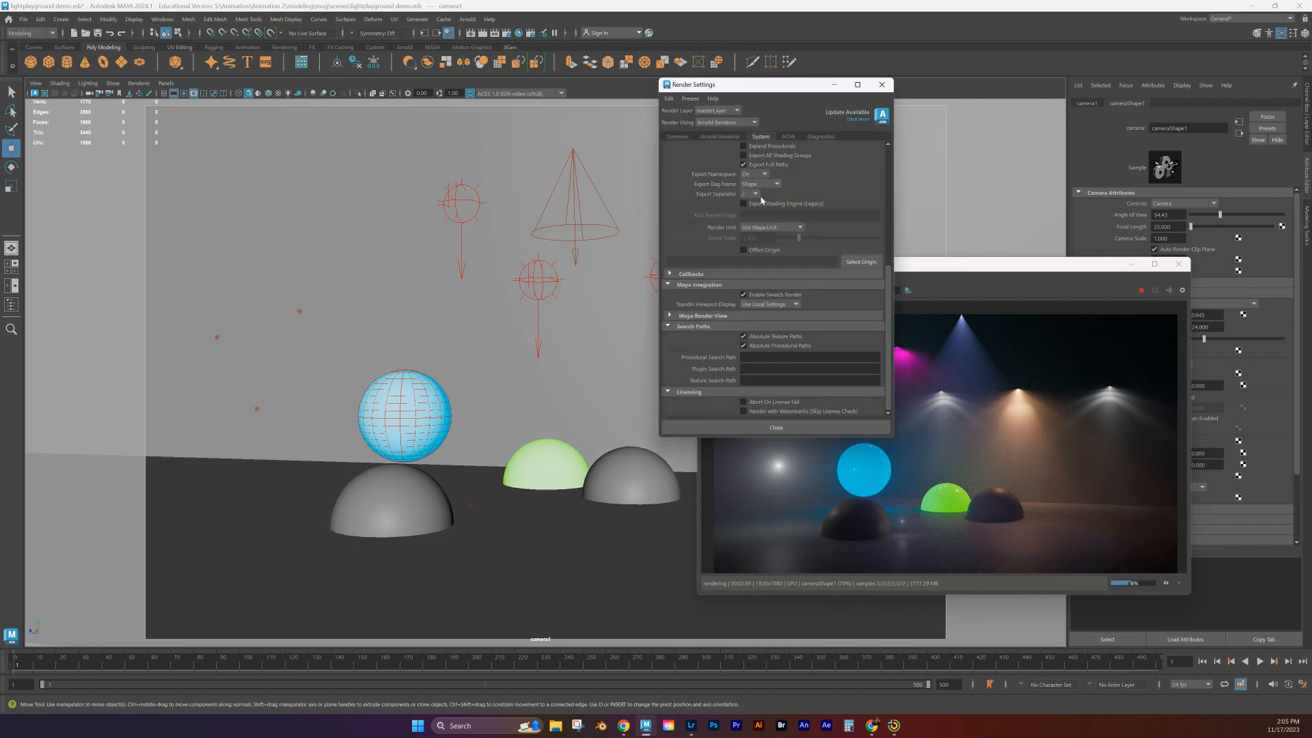
scroll(762, 199, "up", 5)
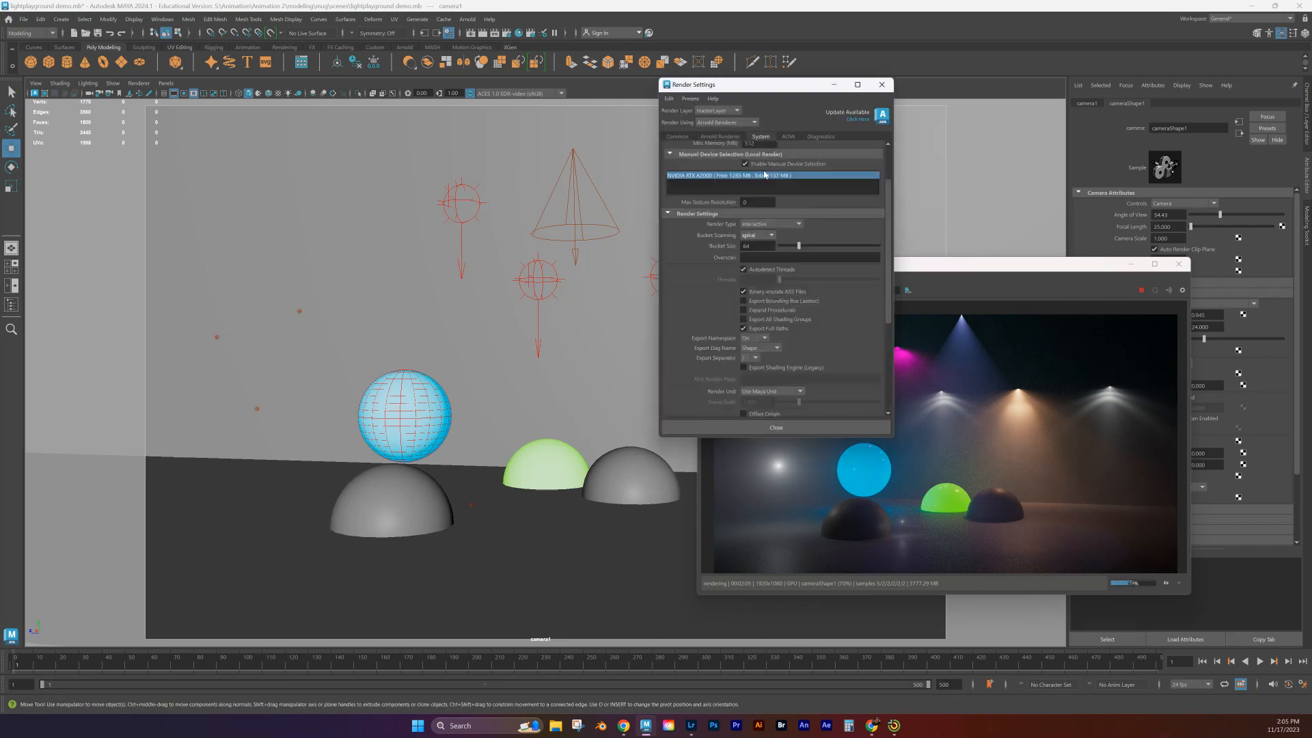
scroll(765, 175, "up", 2)
left_click(763, 158)
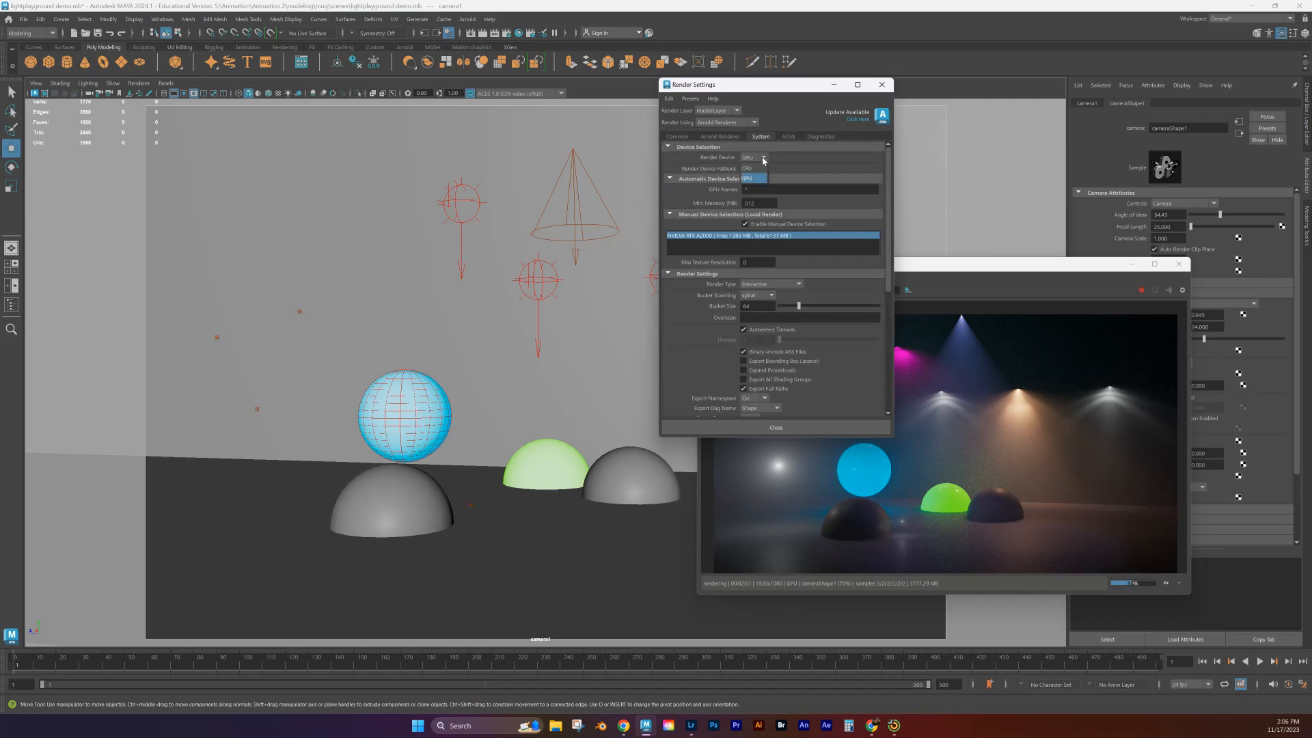
left_click(749, 179)
left_click(719, 237)
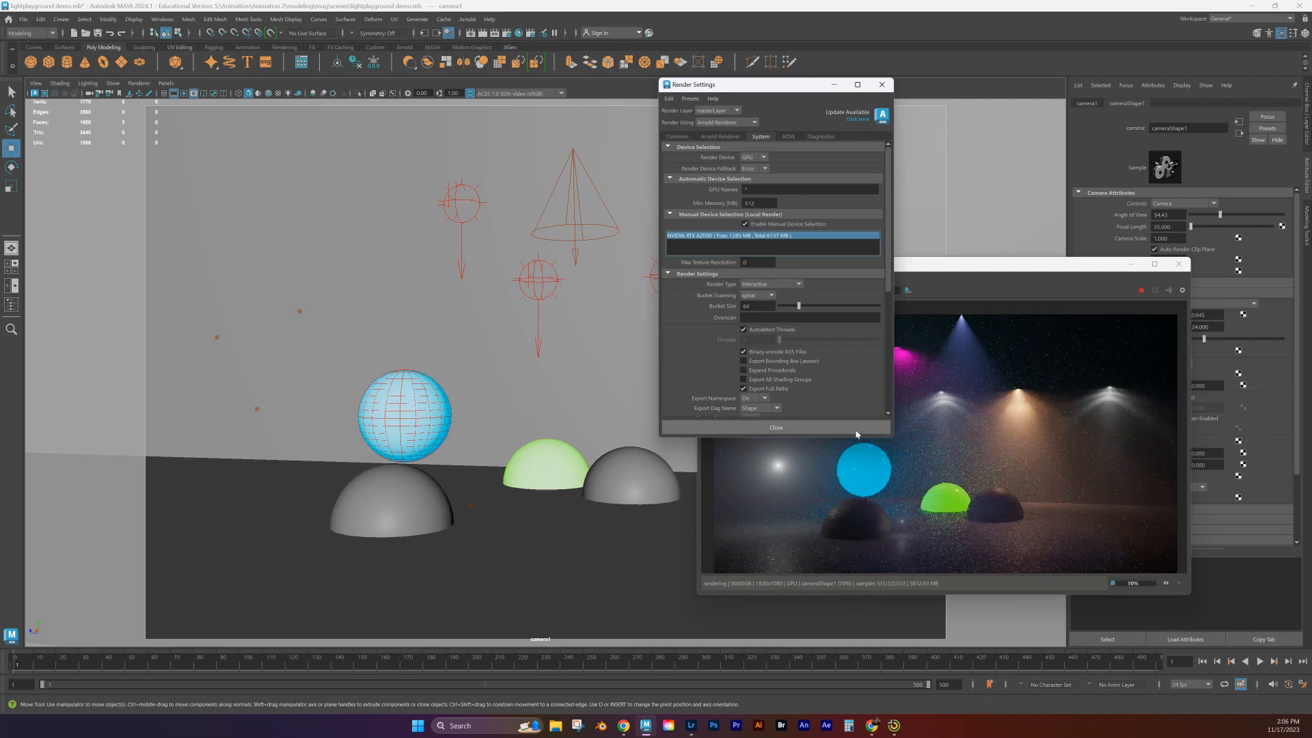
Step: Check the Camera (AA) sampling value in the Arnold settings, and choose jpeg as the output image format
left_click(725, 138)
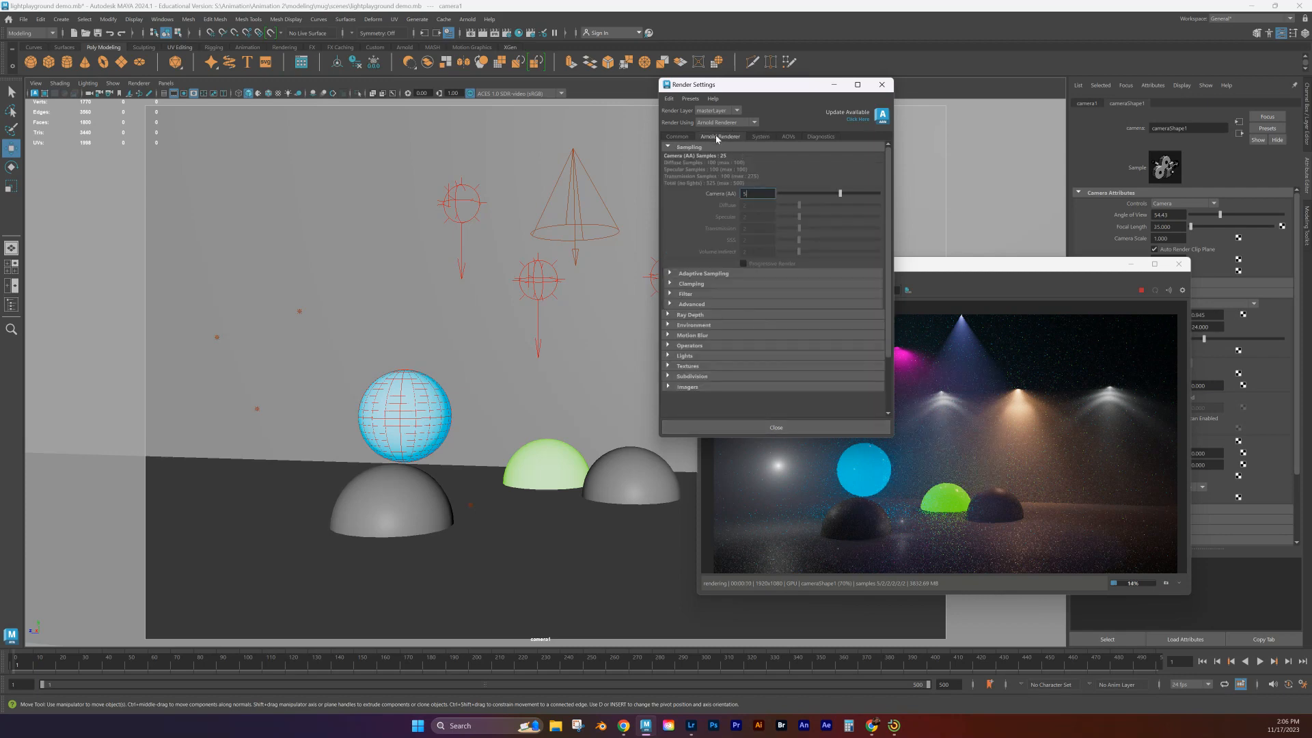
double_click(747, 194)
left_click(686, 139)
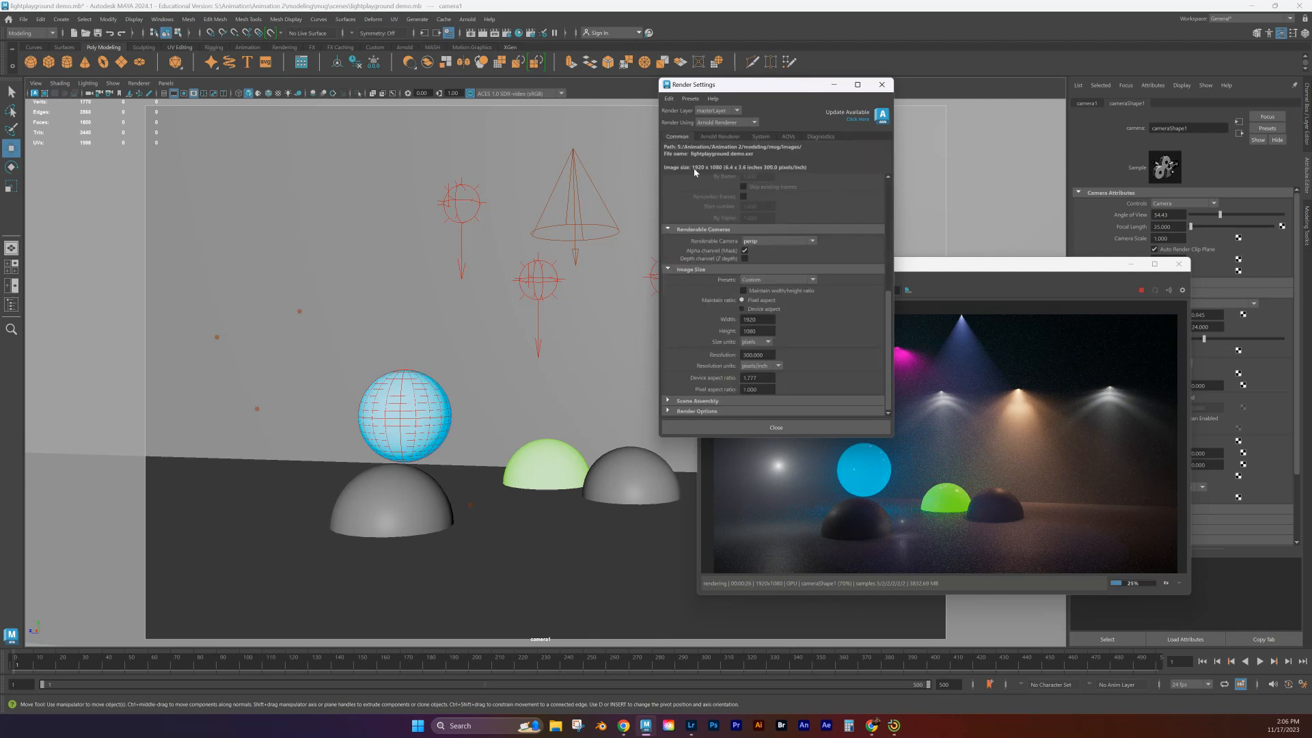
scroll(676, 216, "up", 4)
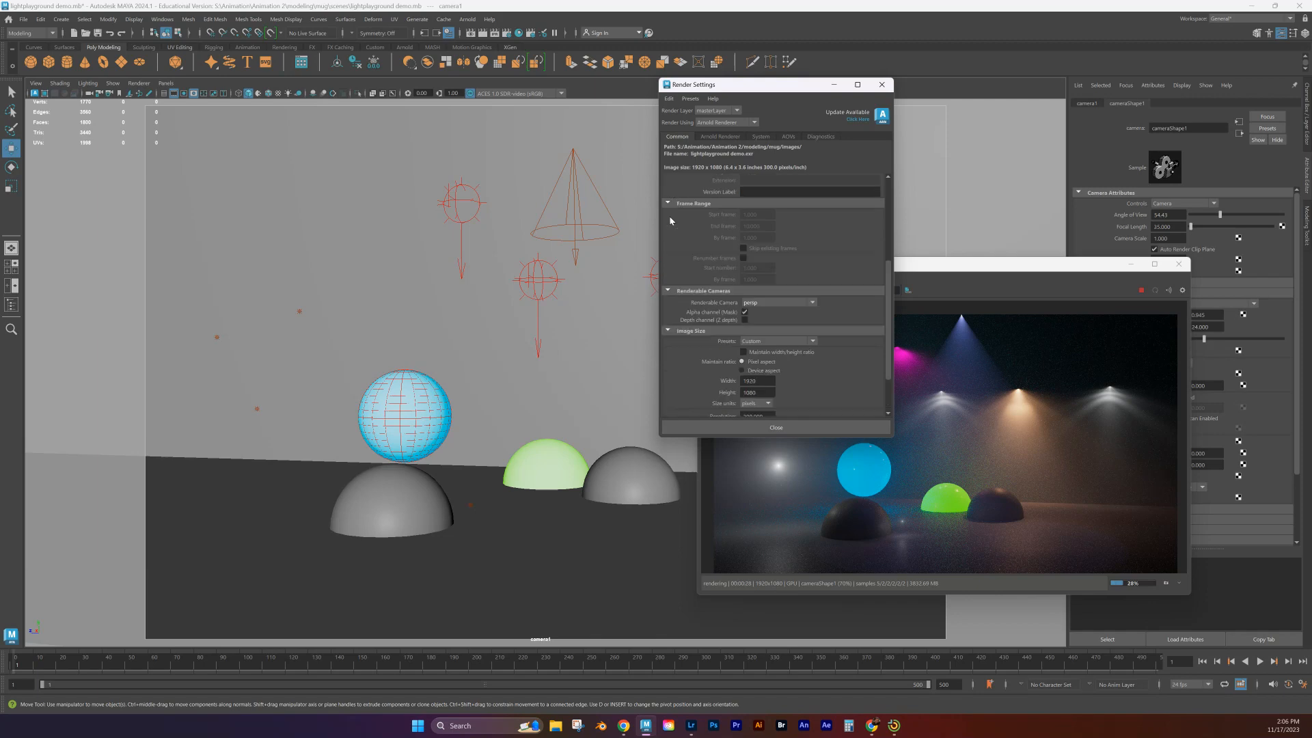
scroll(684, 217, "up", 2)
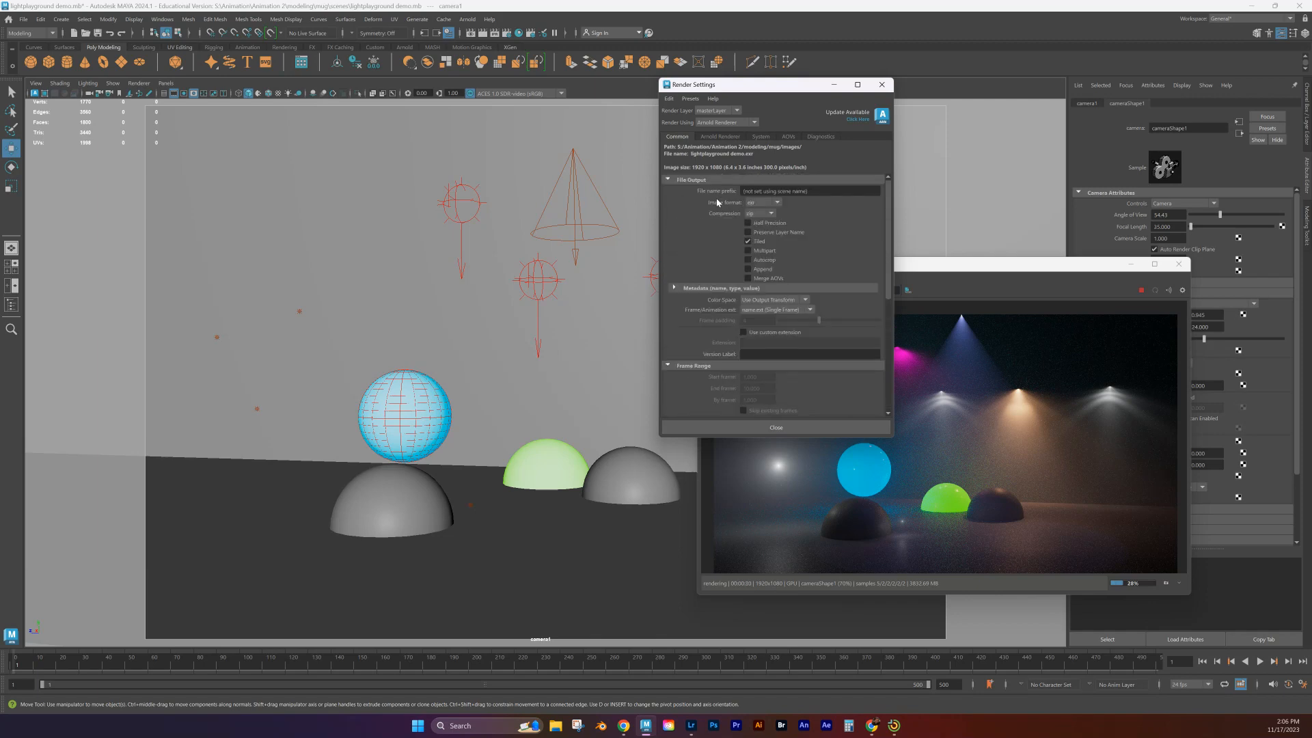
left_click(772, 203)
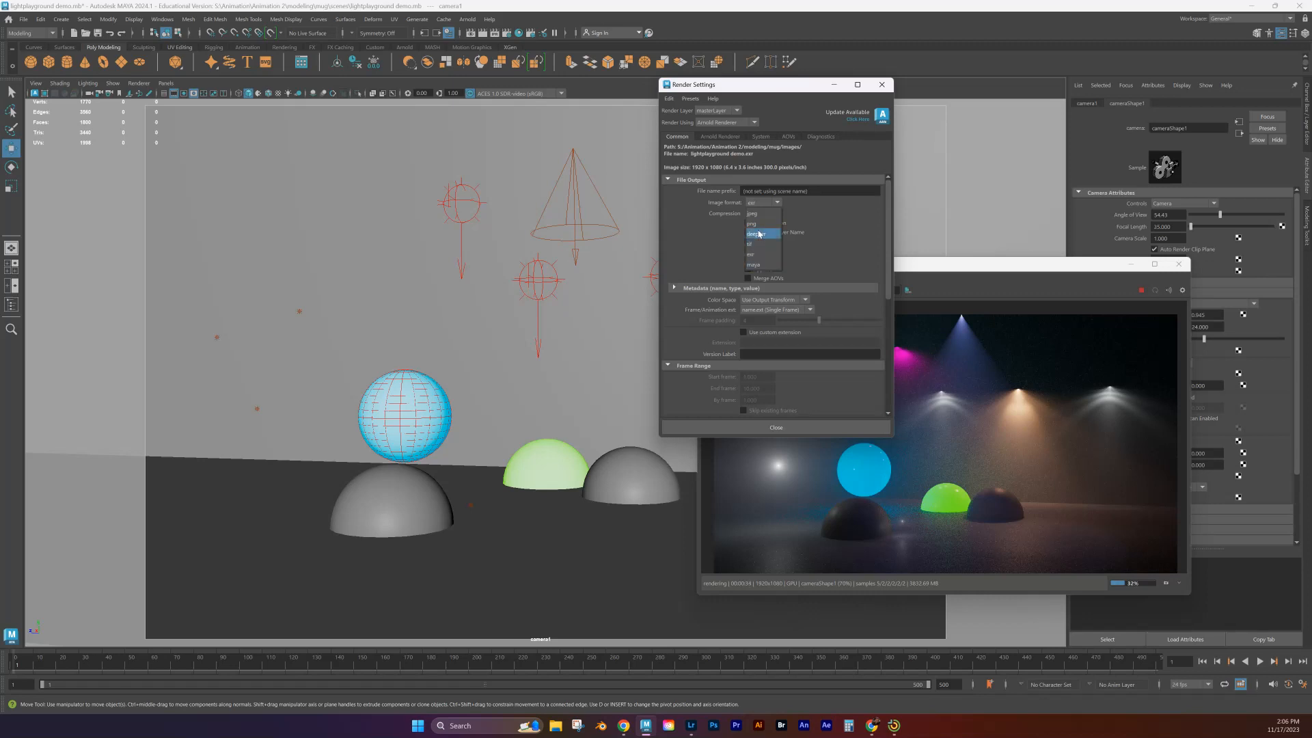
left_click(764, 216)
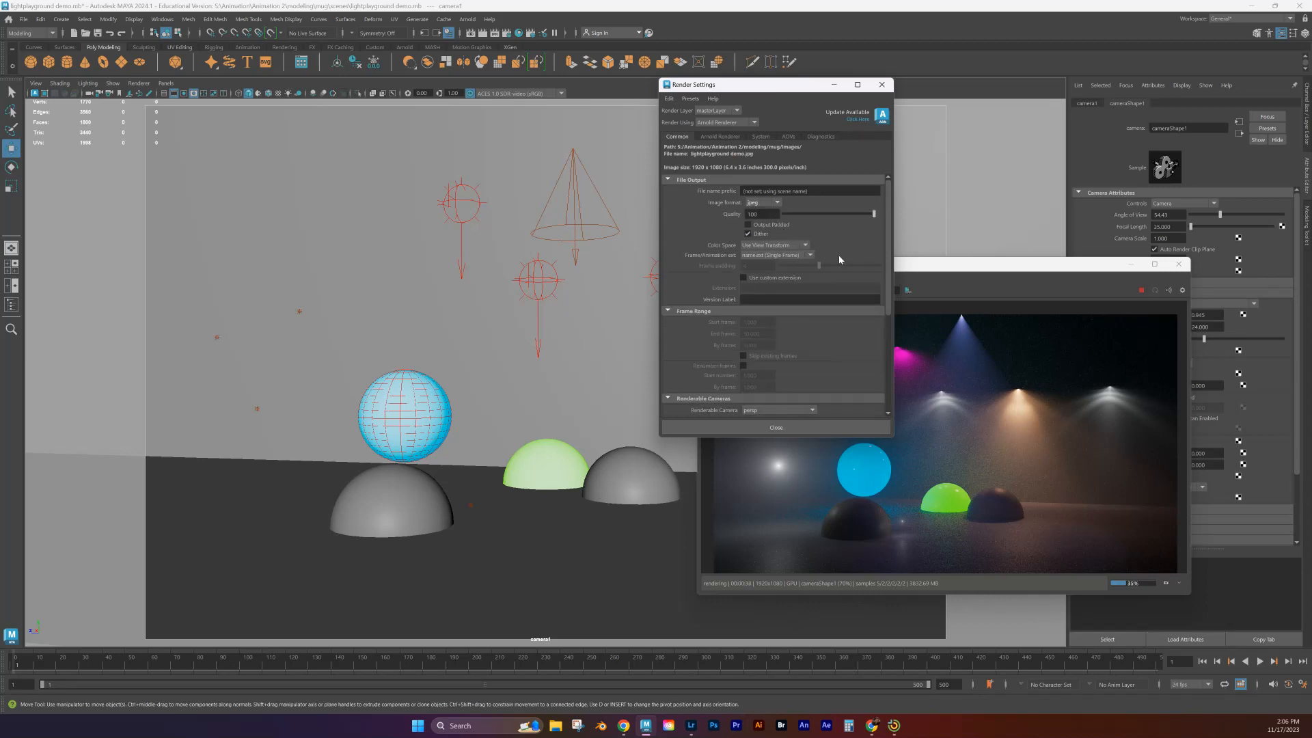
Step: Choose camera1 as the renderable camera and apply the HD_1080 image size preset
scroll(839, 255, "down", 5)
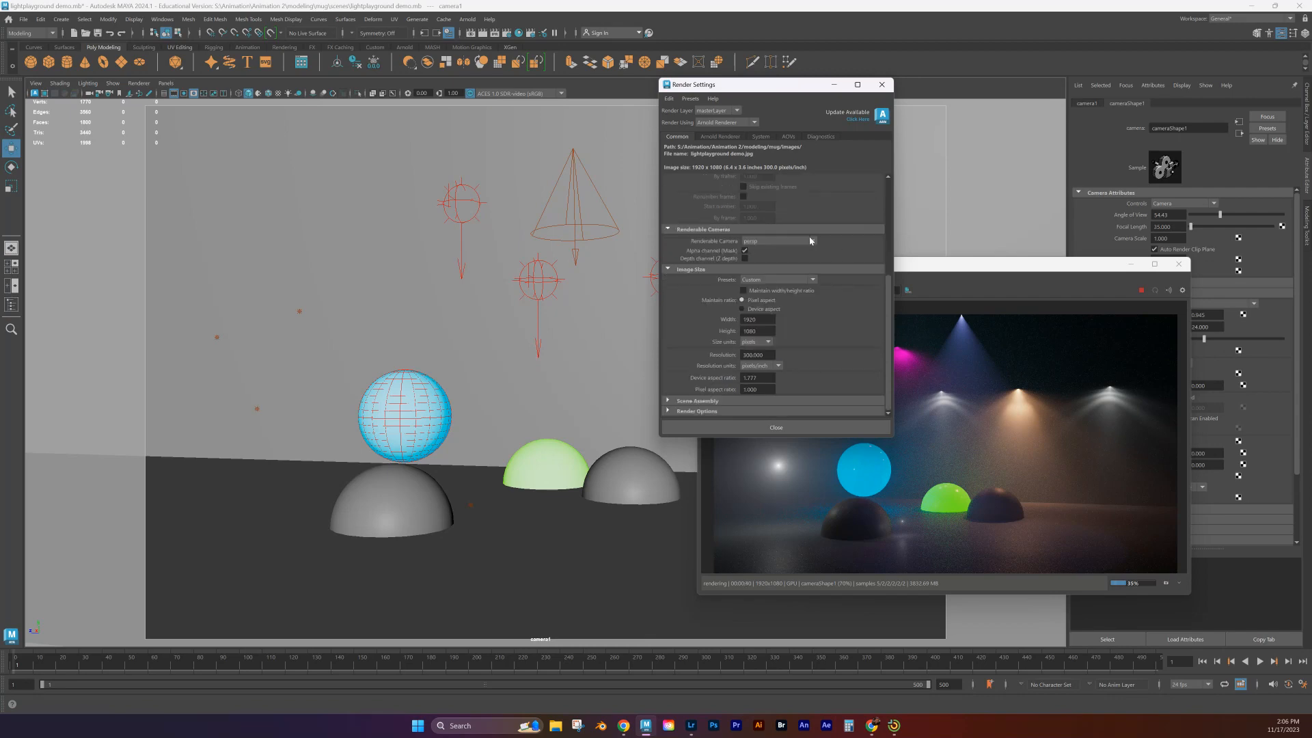
left_click(812, 241)
left_click(765, 265)
left_click(764, 281)
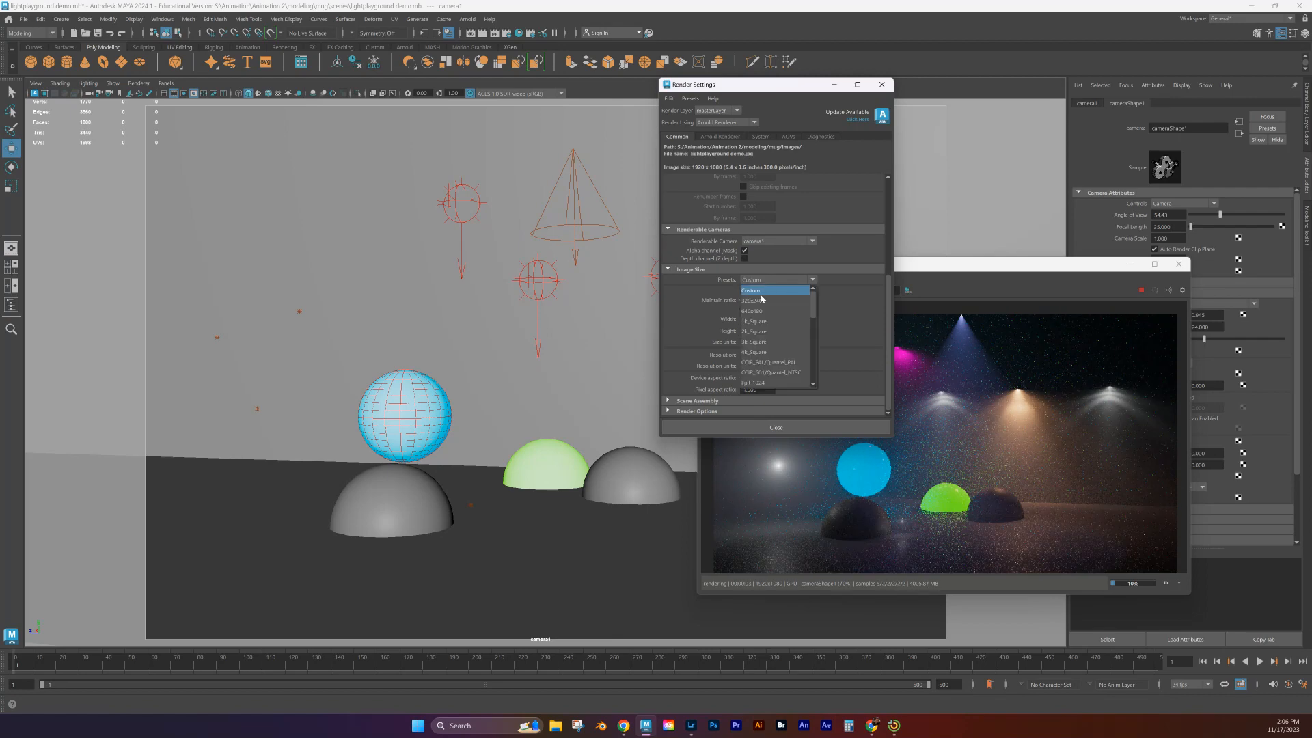
scroll(766, 346, "down", 4)
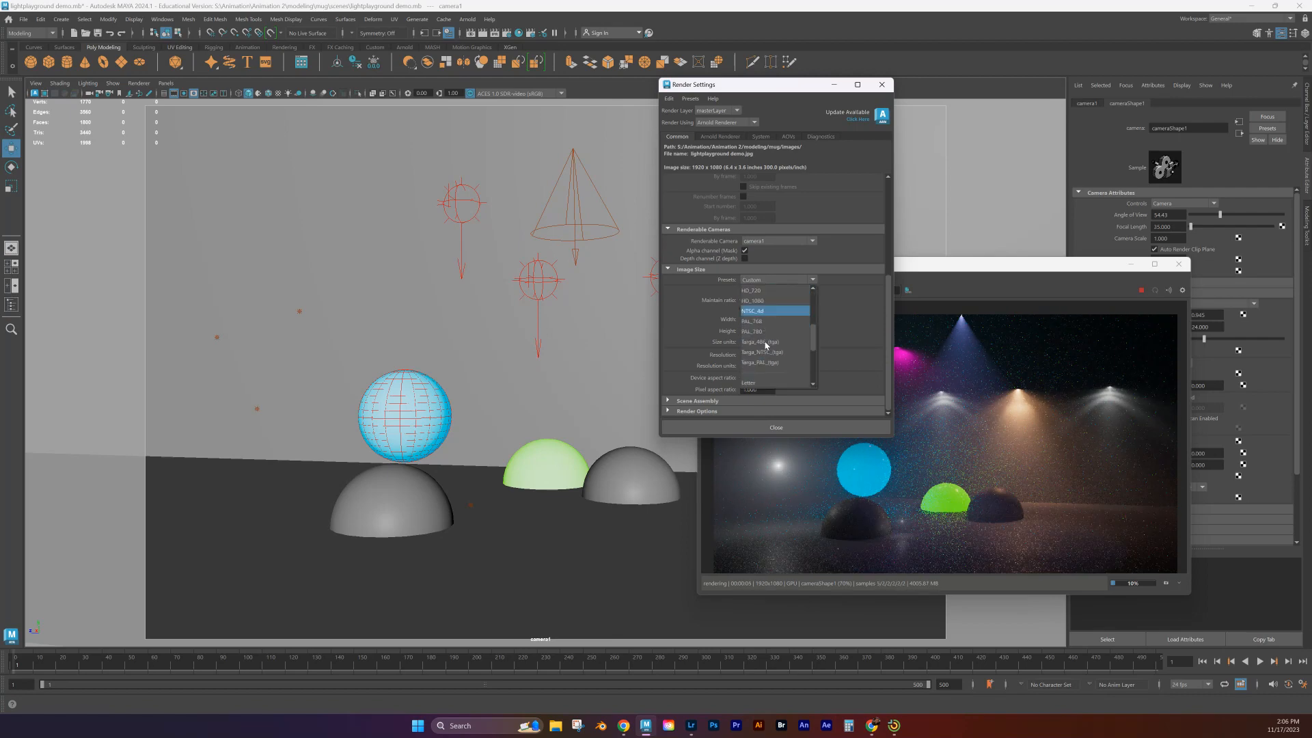
left_click(758, 302)
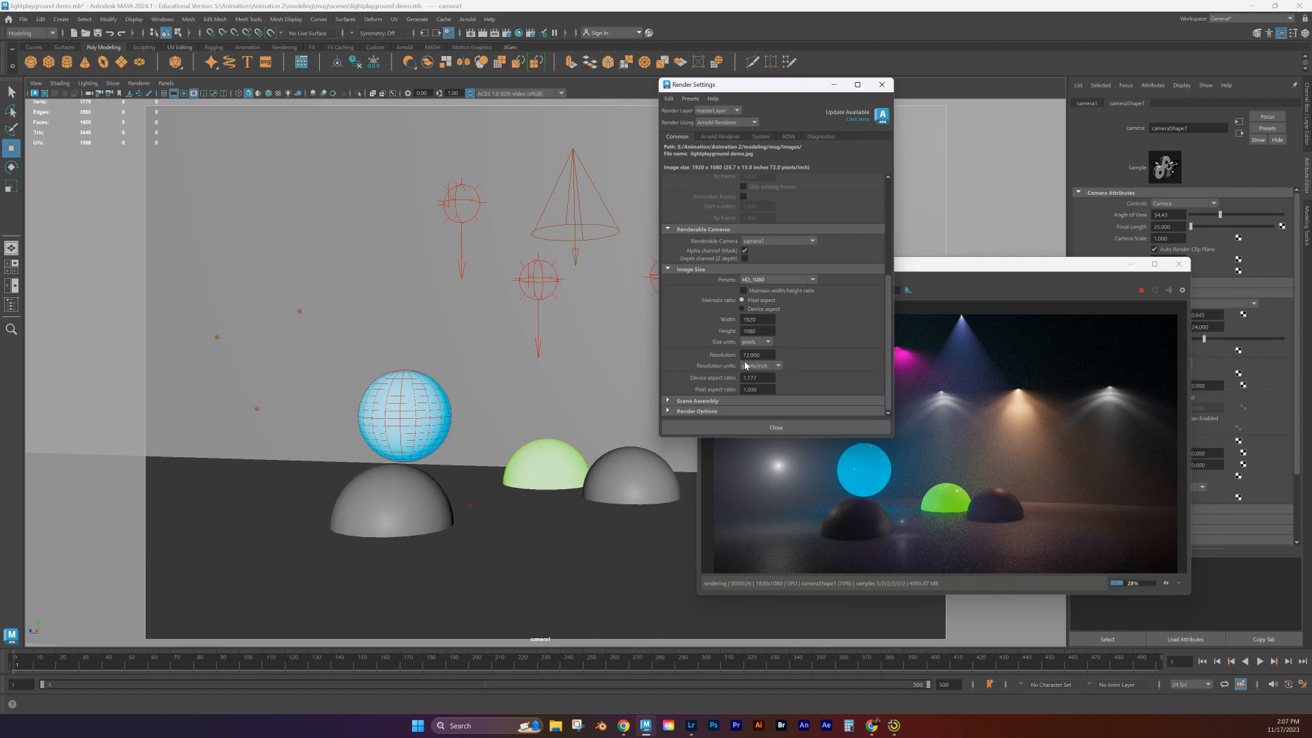
Step: Set the output resolution to 300 pixels/inch and close the render settings
double_click(761, 355)
type("300")
key("Return")
left_click(786, 428)
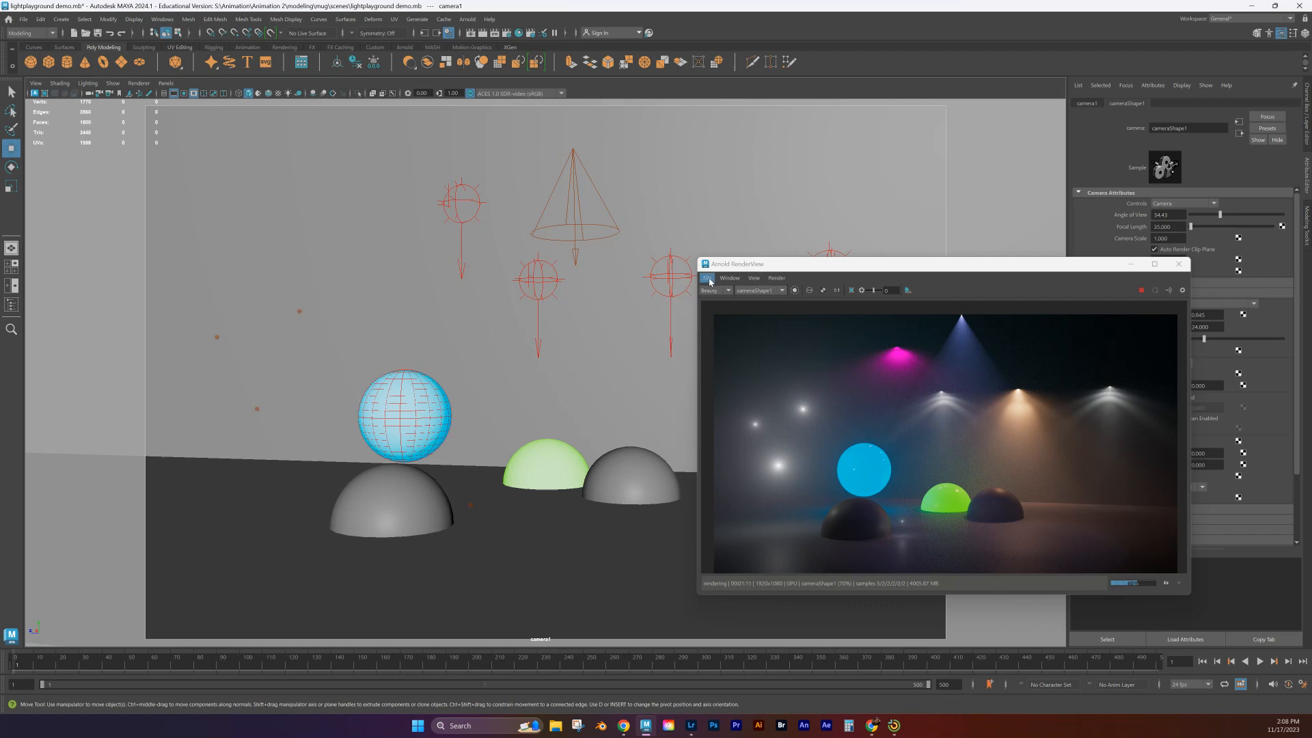
Step: Start saving the image from the Arnold RenderView and browse to the Maya project folder inside Animation on the network drive
left_click_drag(738, 263, 721, 172)
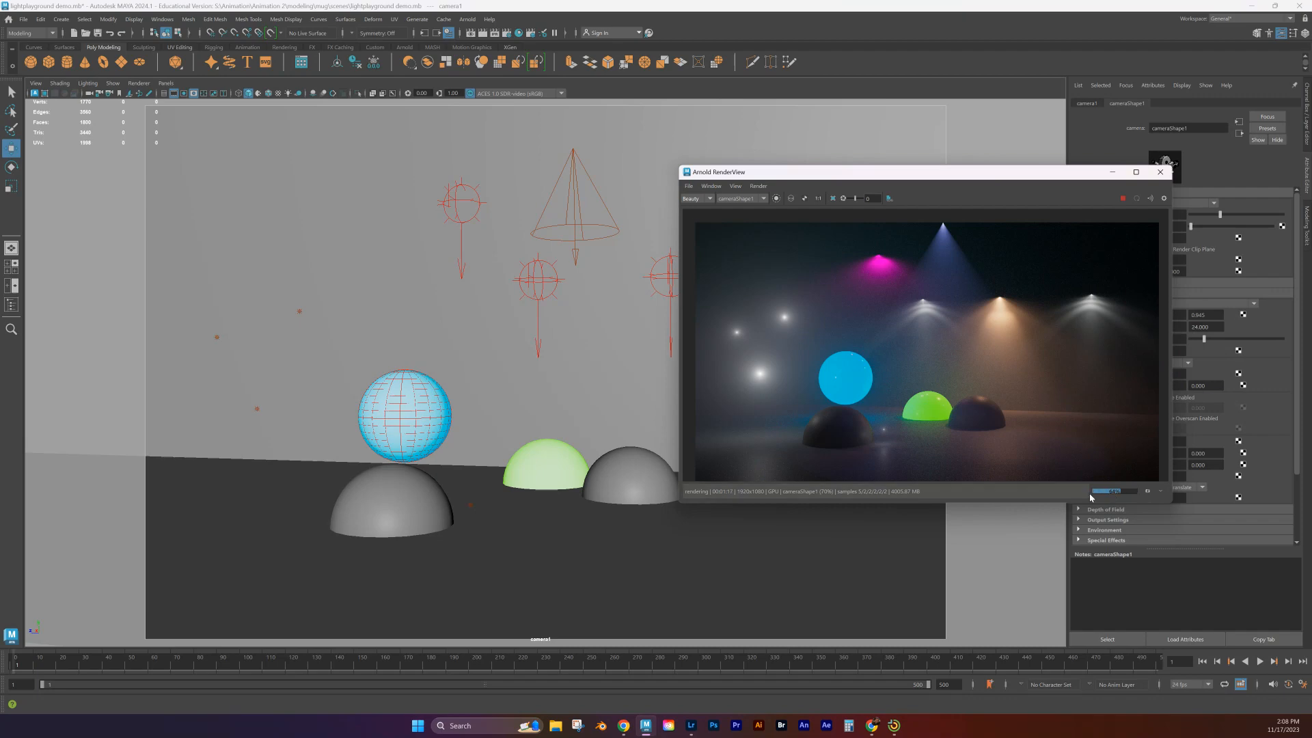
left_click(689, 186)
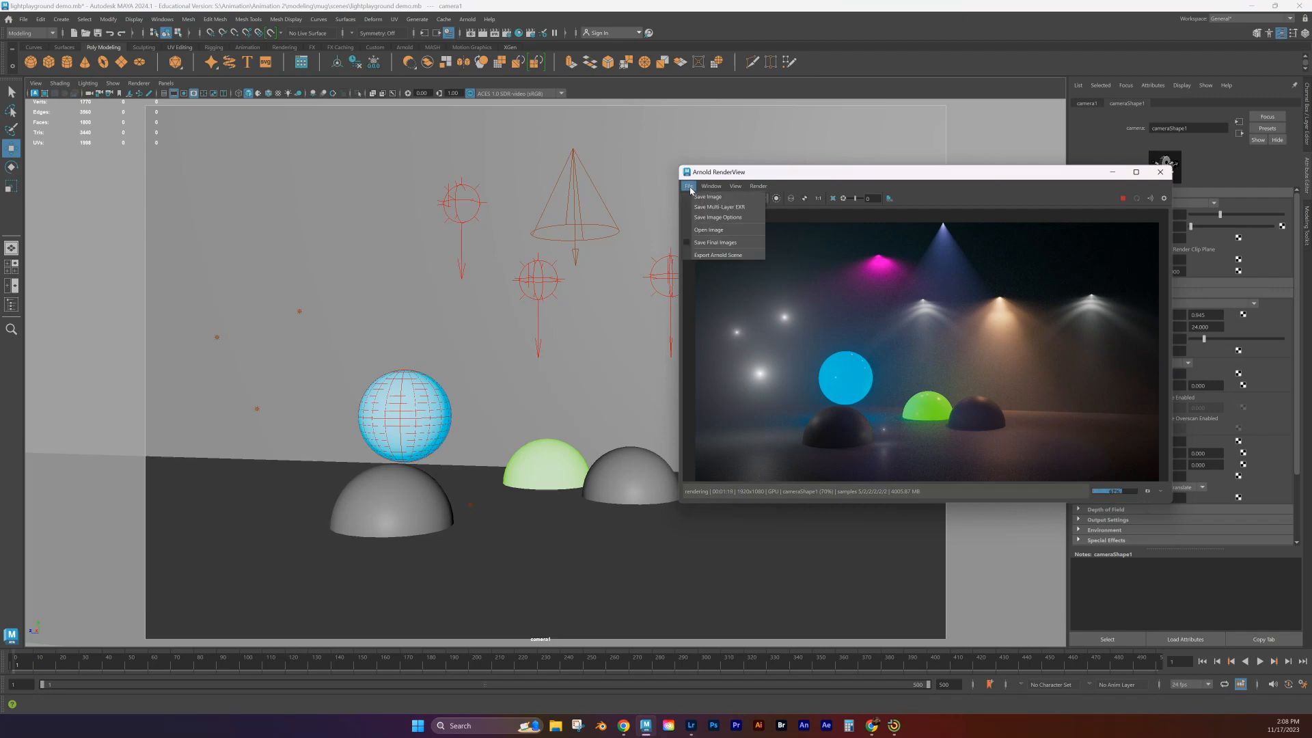
left_click(707, 197)
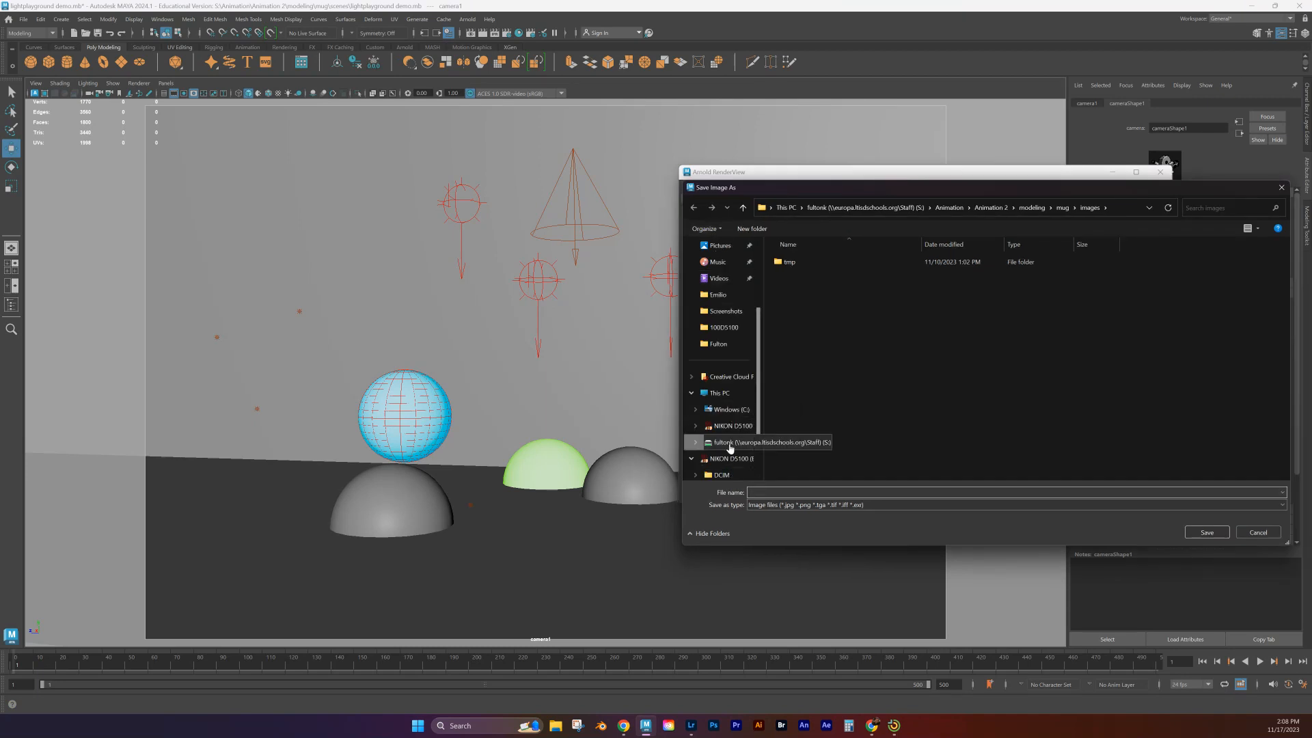
left_click(730, 443)
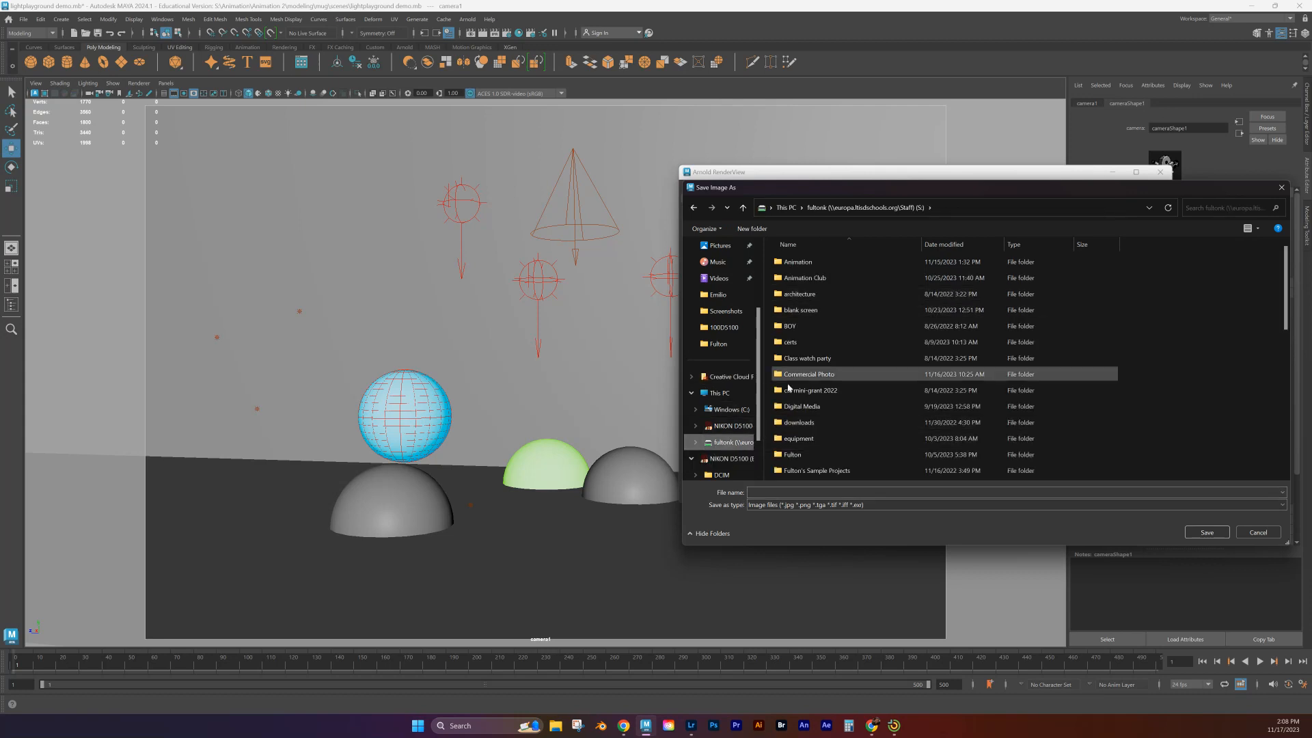
left_click(794, 270)
double_click(794, 270)
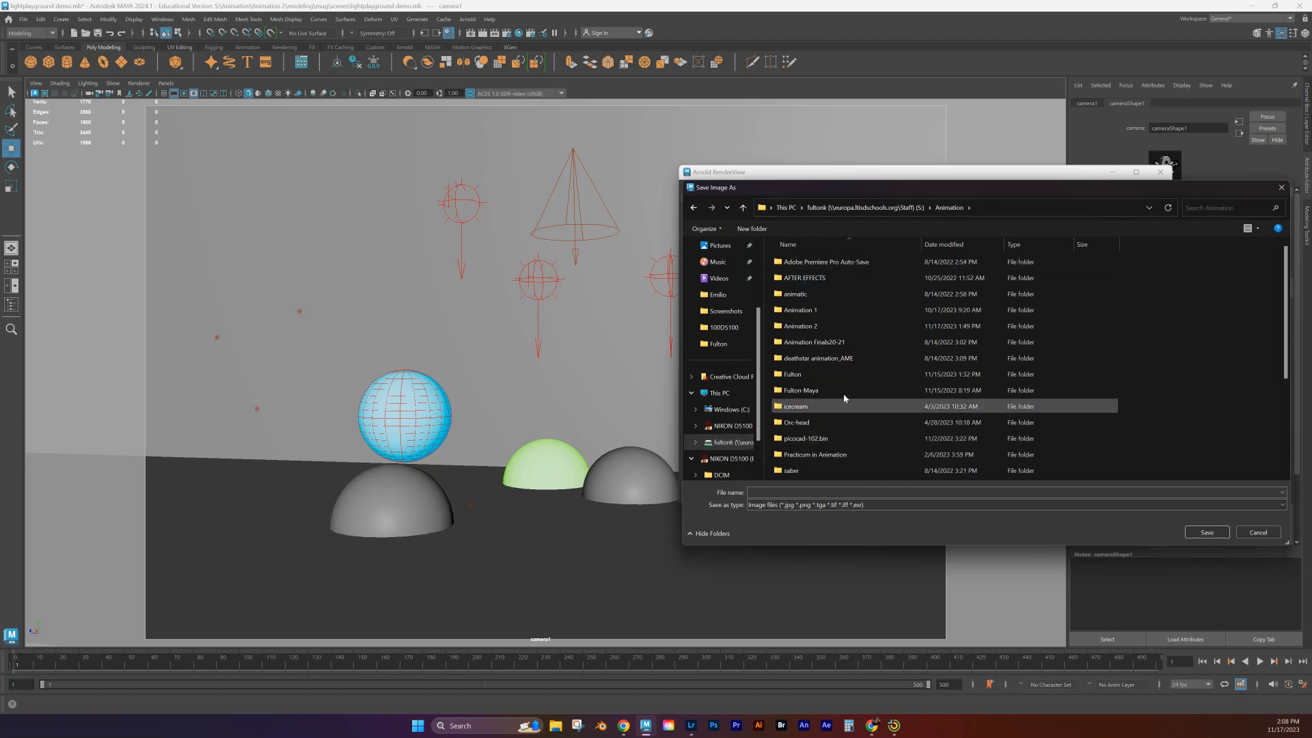
scroll(810, 437, "up", 1)
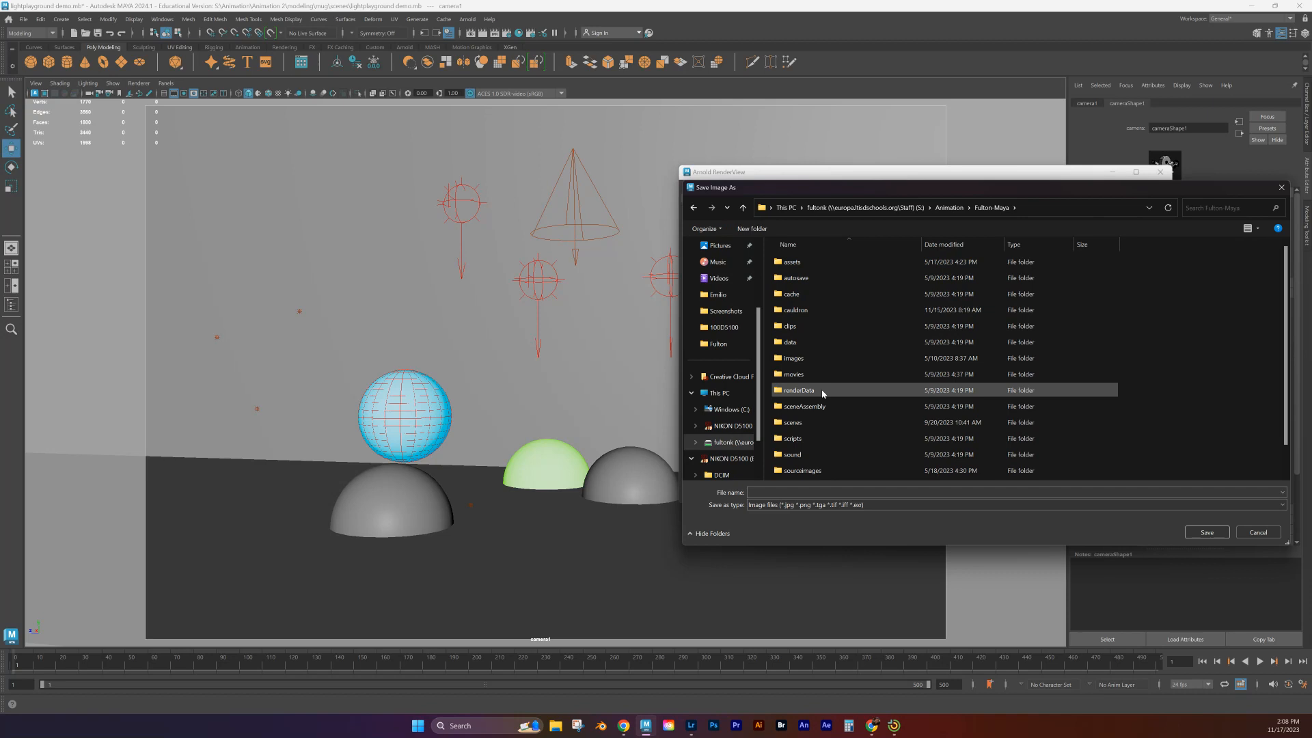
double_click(807, 390)
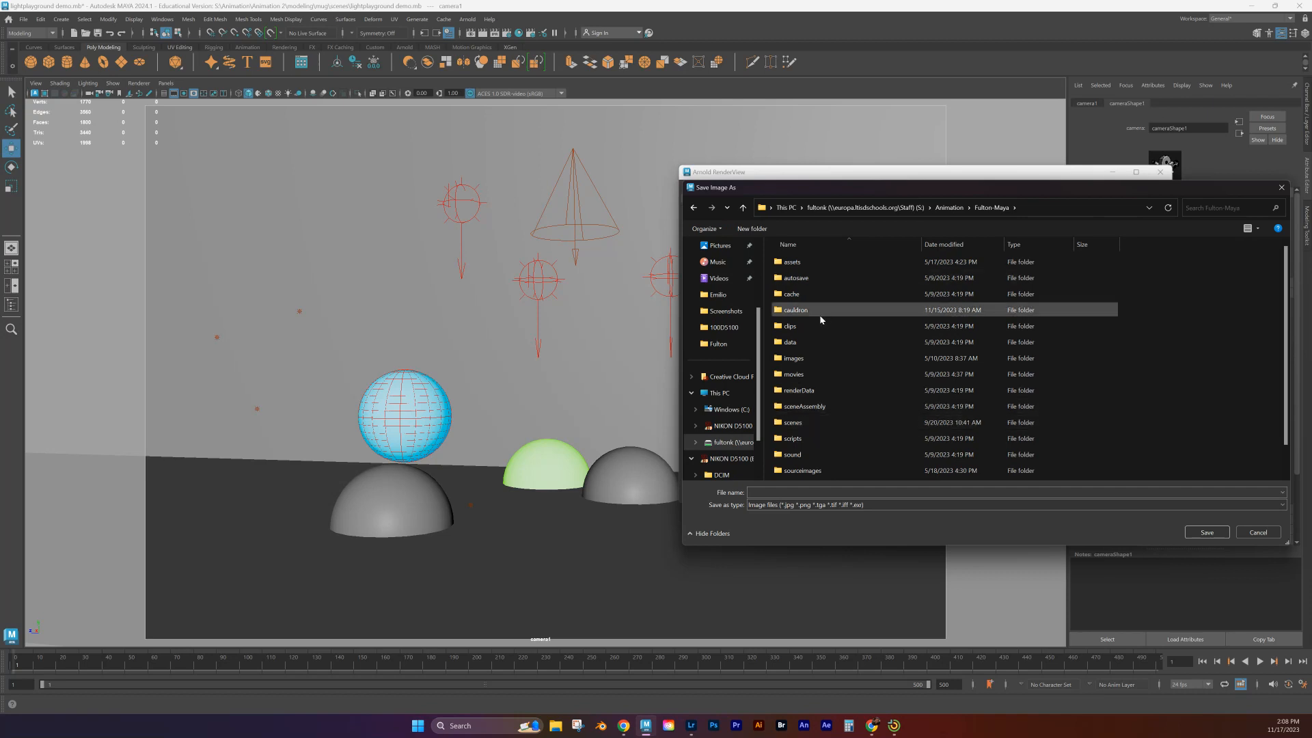
scroll(816, 394, "down", 1)
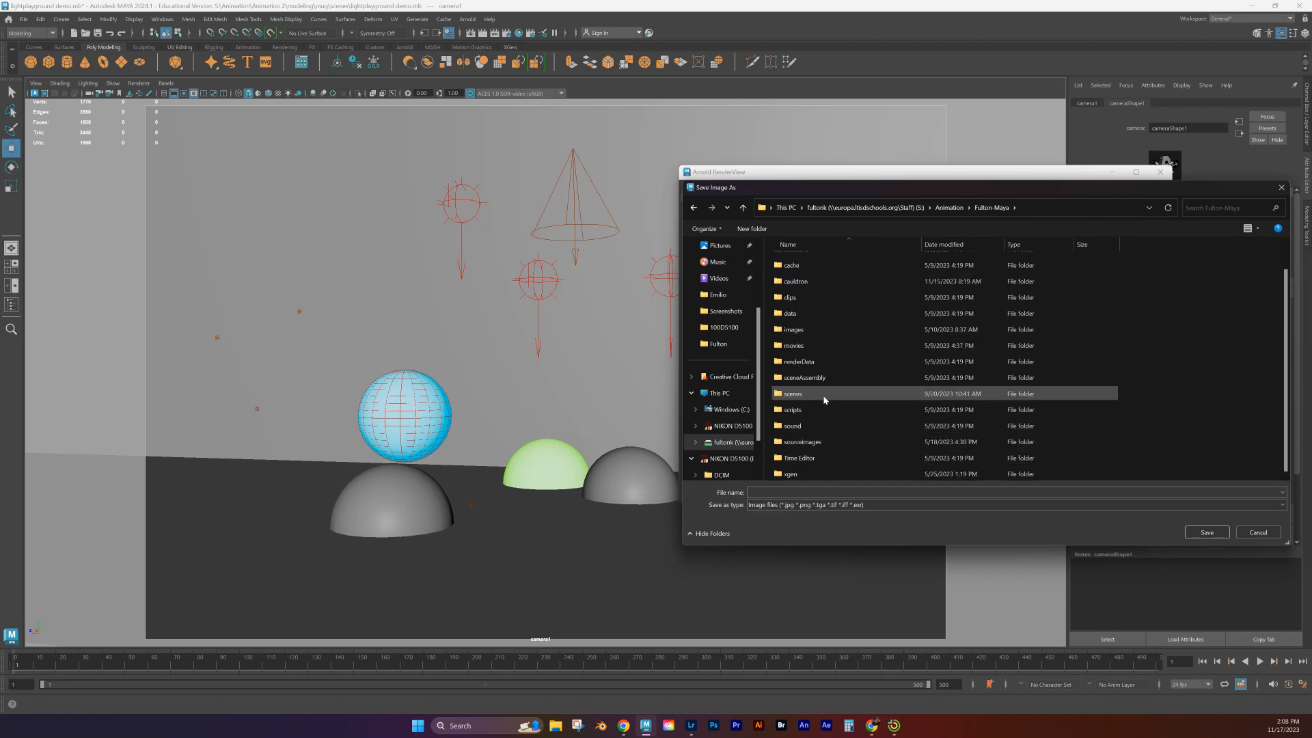
left_click(787, 488)
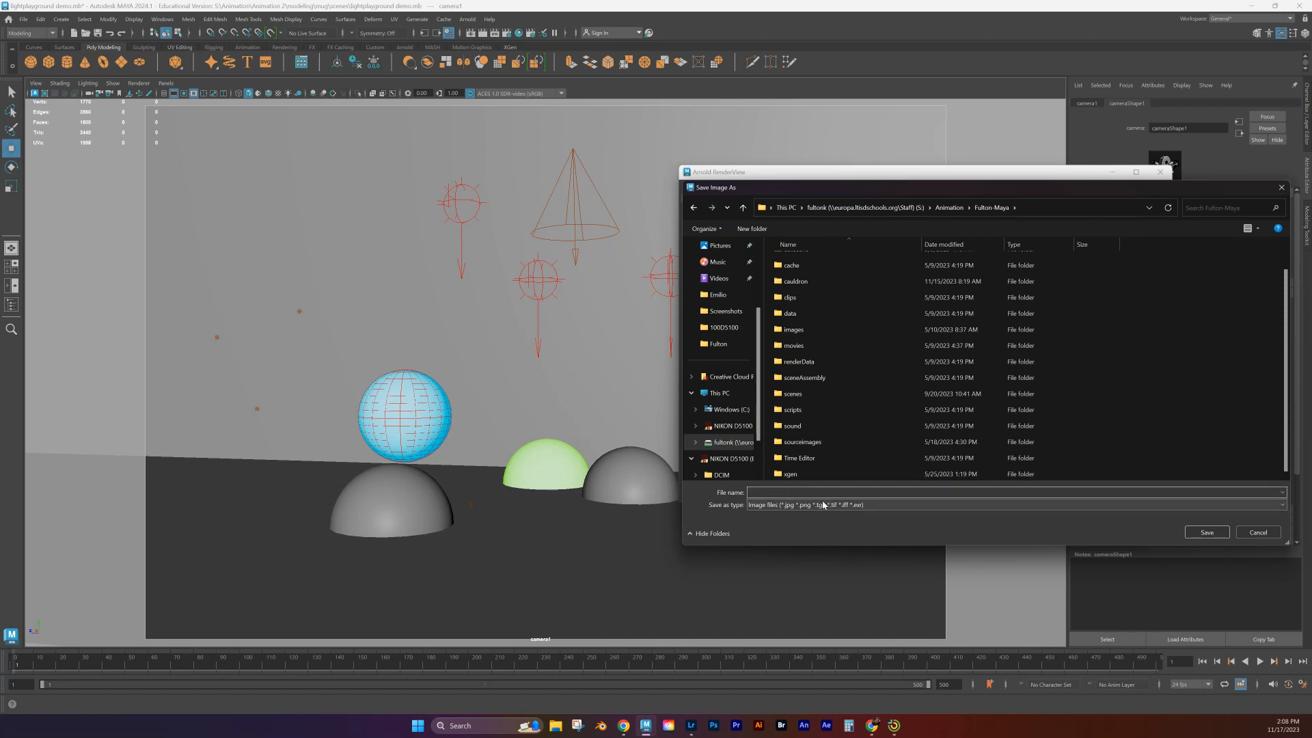
type("re")
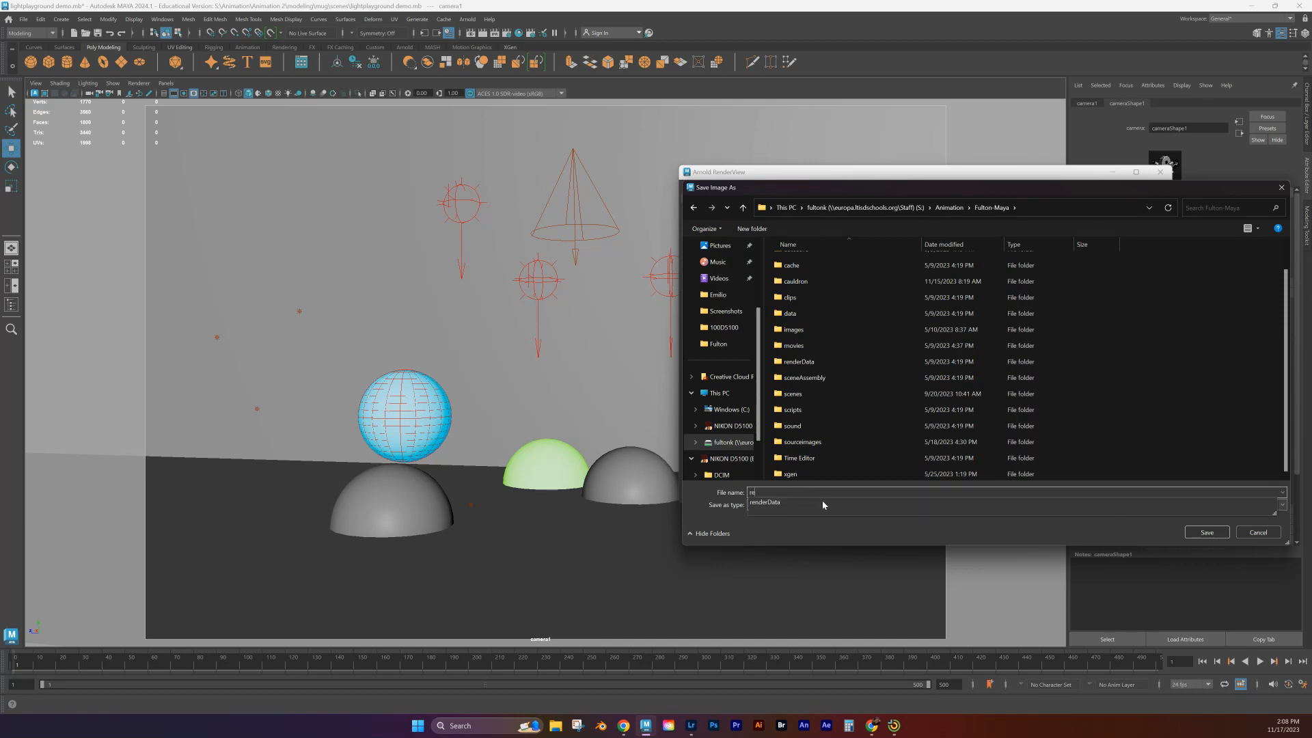
type("ndered")
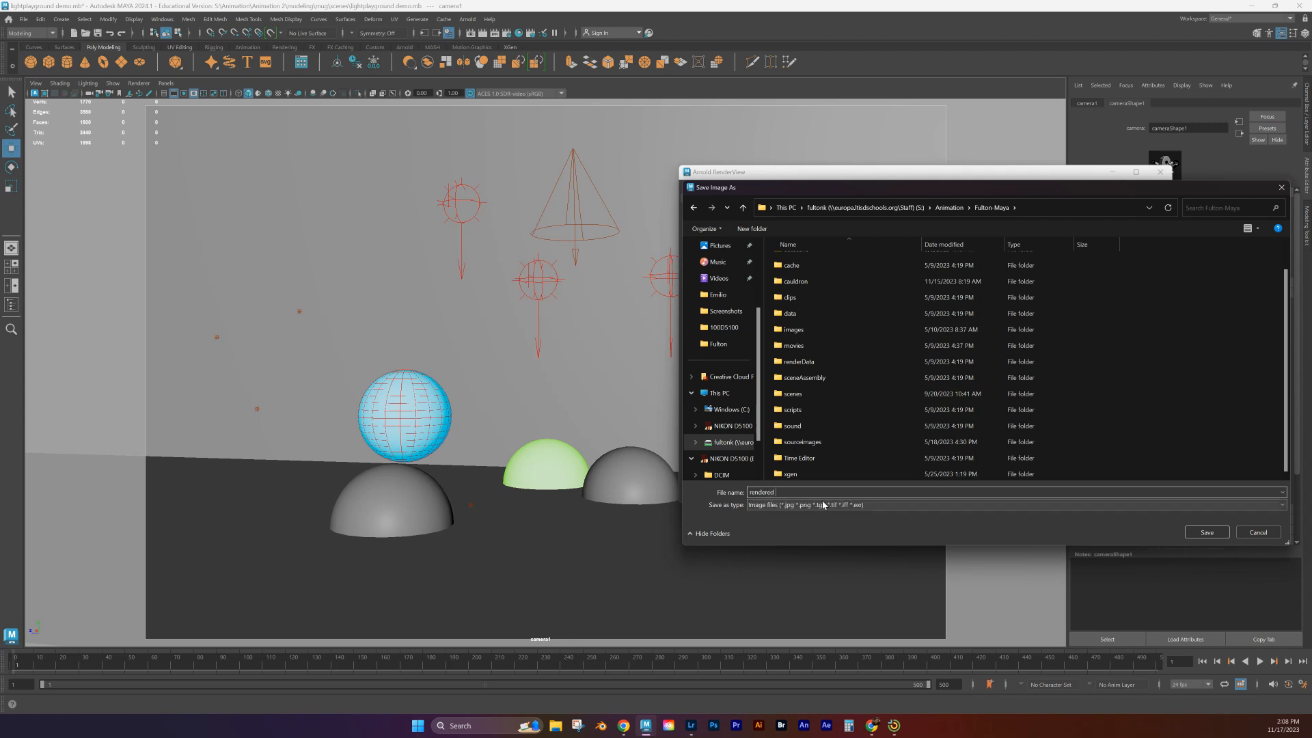
key("BackSpace")
key("BackSpace")
key("BackSpace")
key("BackSpace")
key("BackSpace")
key("BackSpace")
key("BackSpace")
key("BackSpace")
Step: Name the rendered image rendersample-demo and save it in the current folder
type("rendersample-demo")
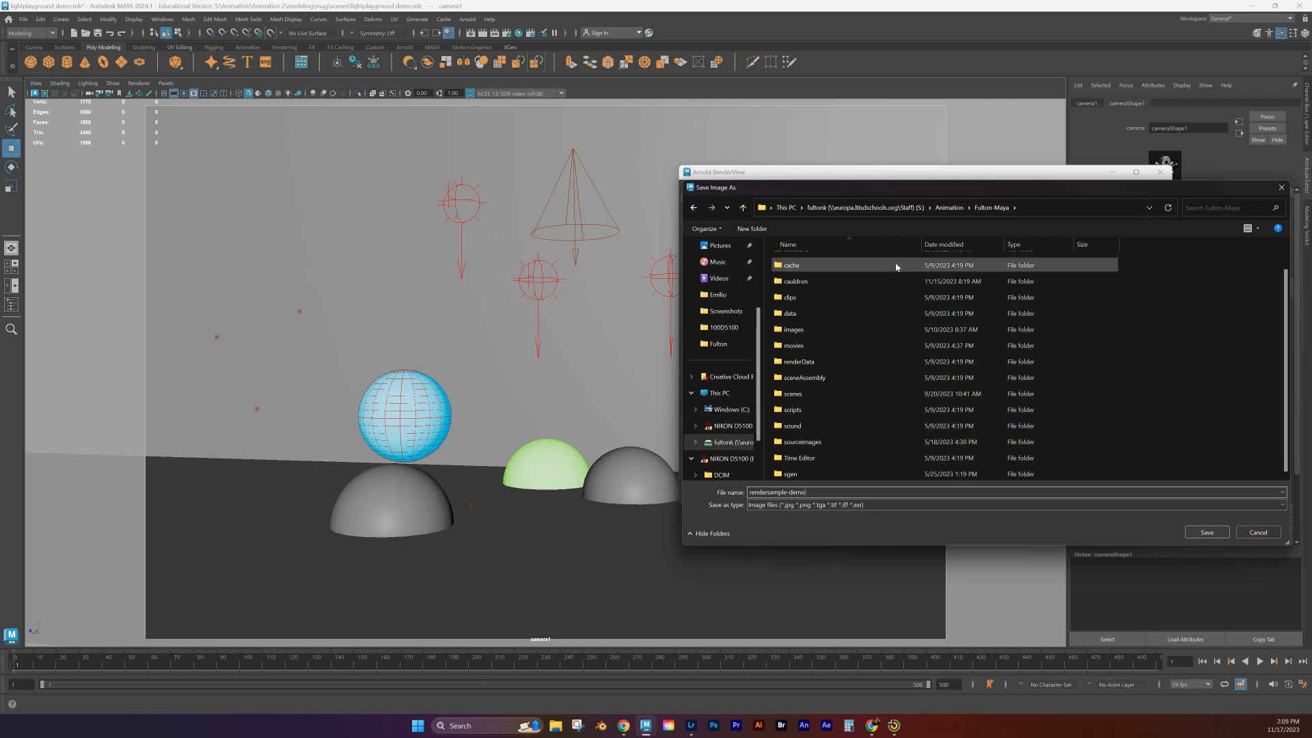
left_click_drag(1099, 190, 942, 186)
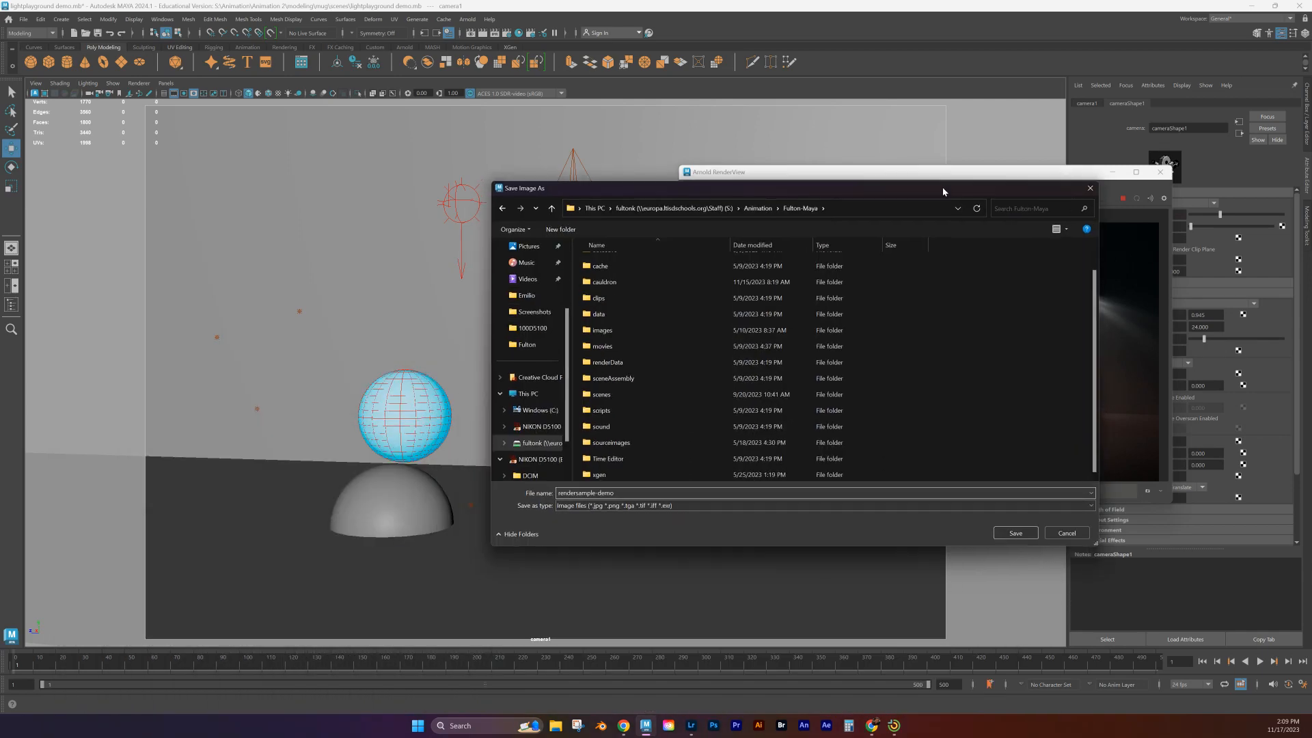
left_click(1016, 531)
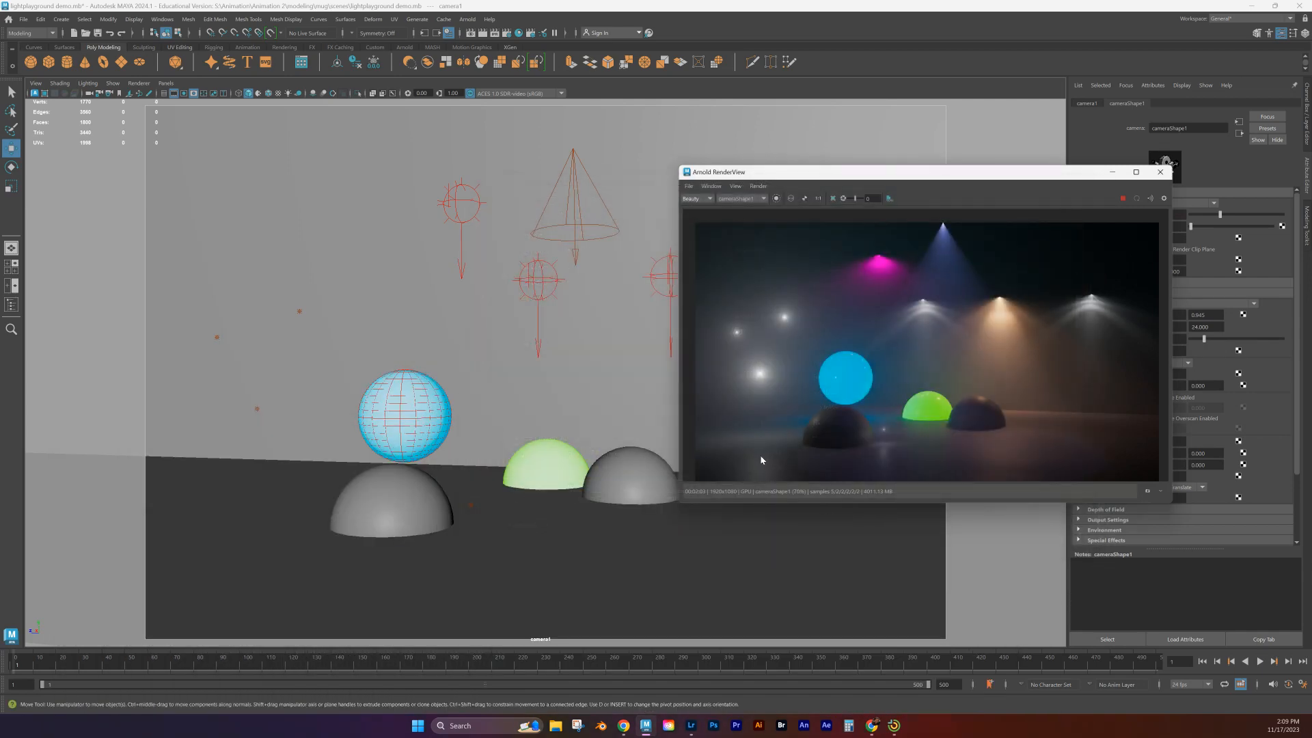
Step: Switch to File Explorer, open rendersample-demo from the Maya project folder inside Animation to view it, and move the image viewer aside
left_click(557, 727)
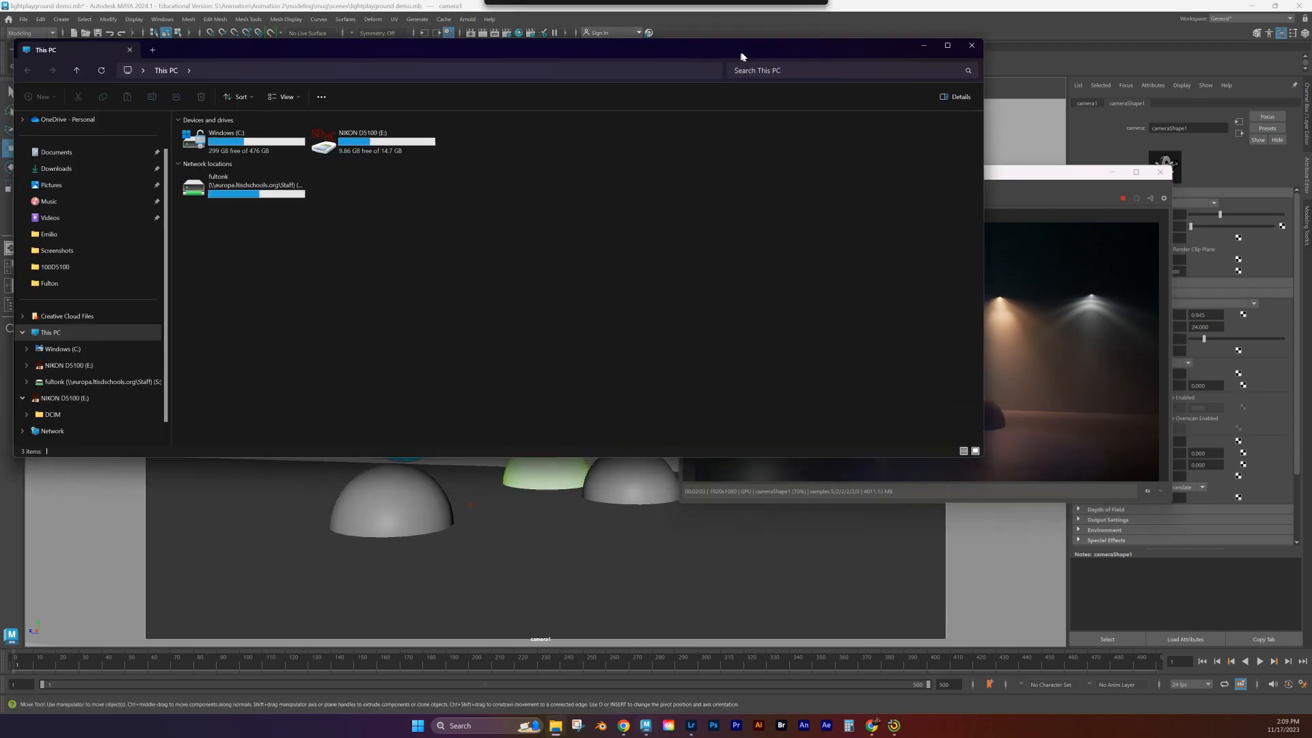
left_click(271, 413)
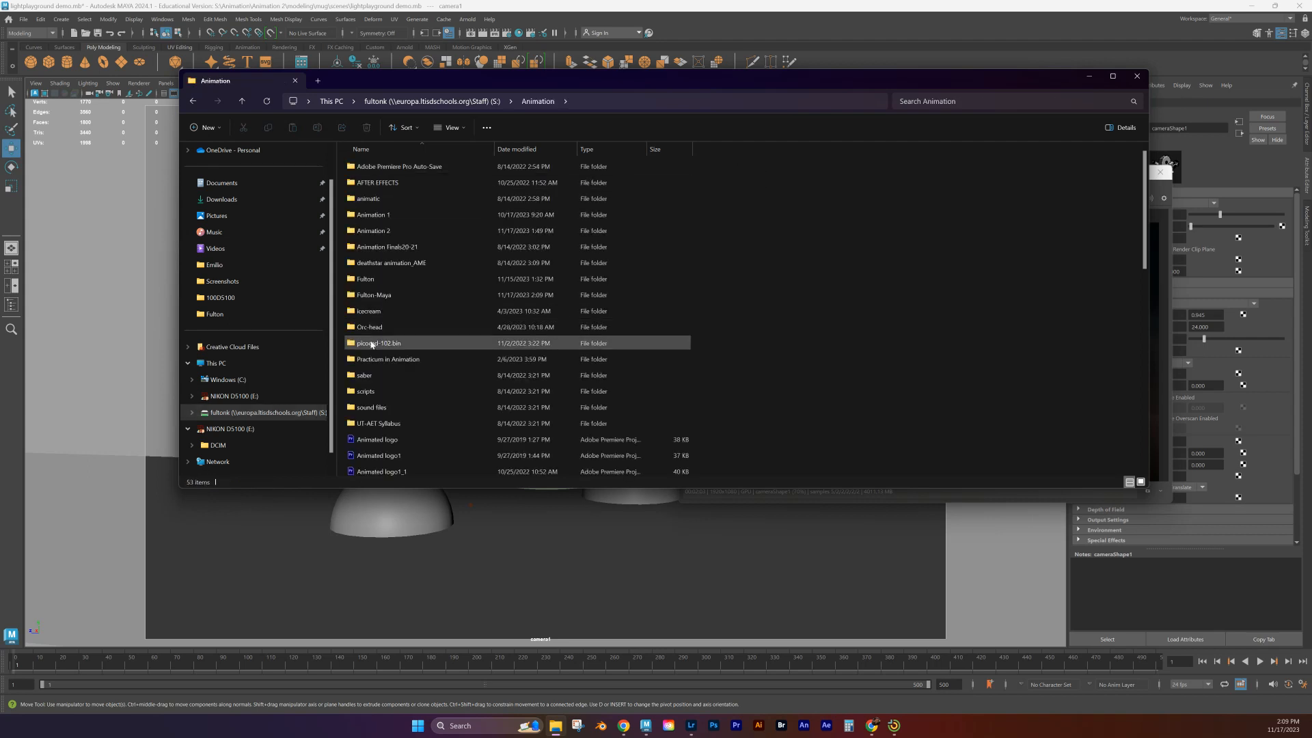
double_click(376, 294)
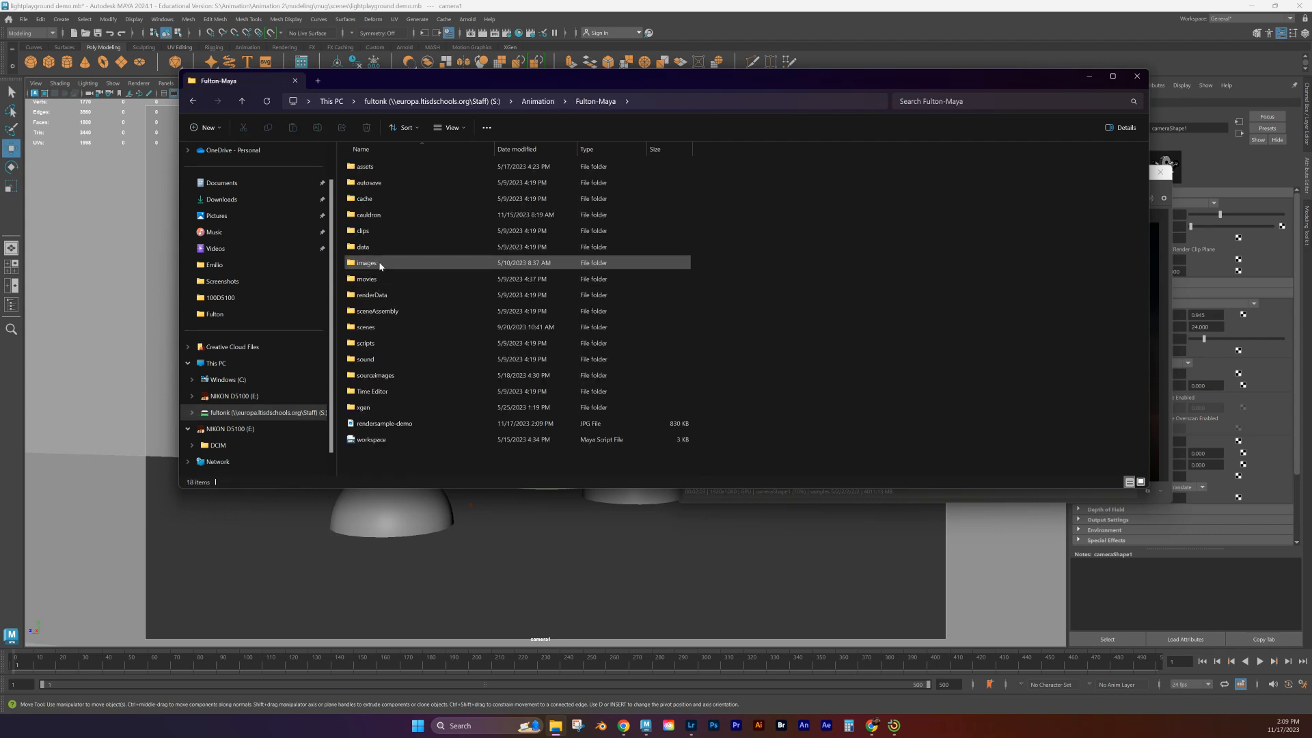
double_click(381, 425)
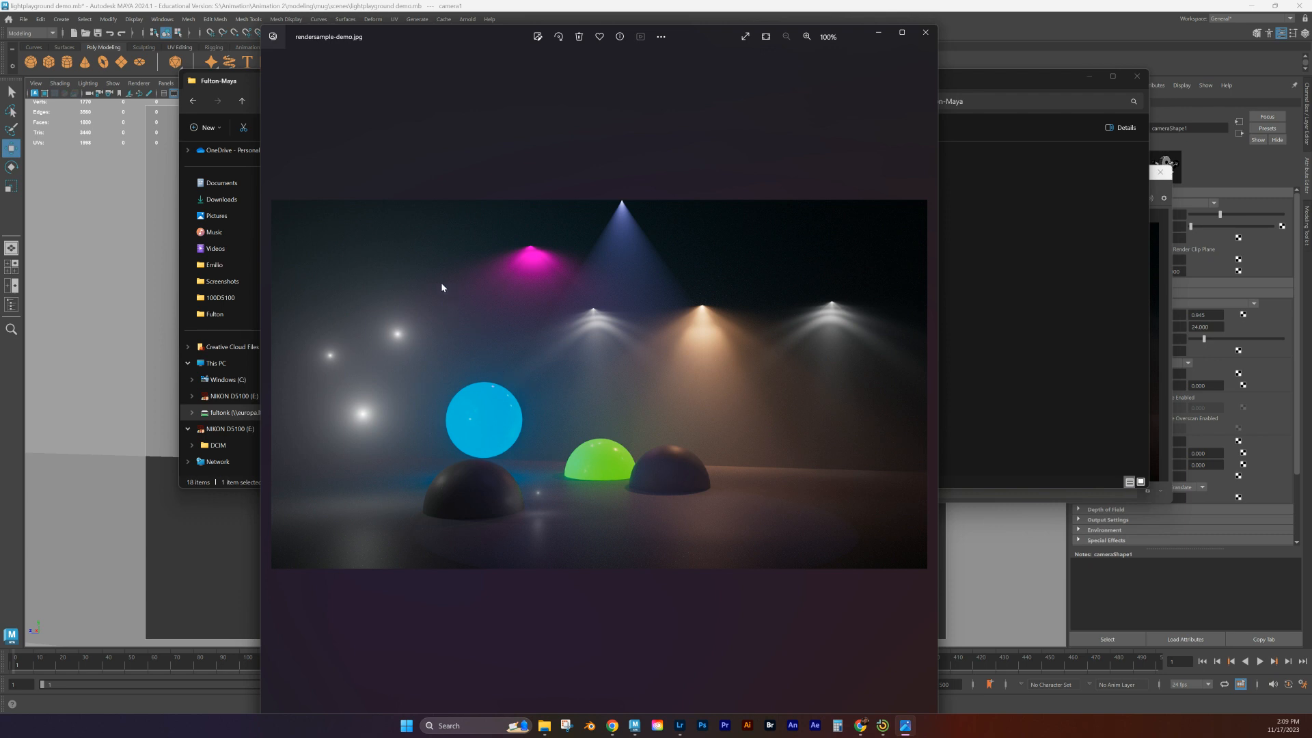
left_click_drag(862, 34, 0, 129)
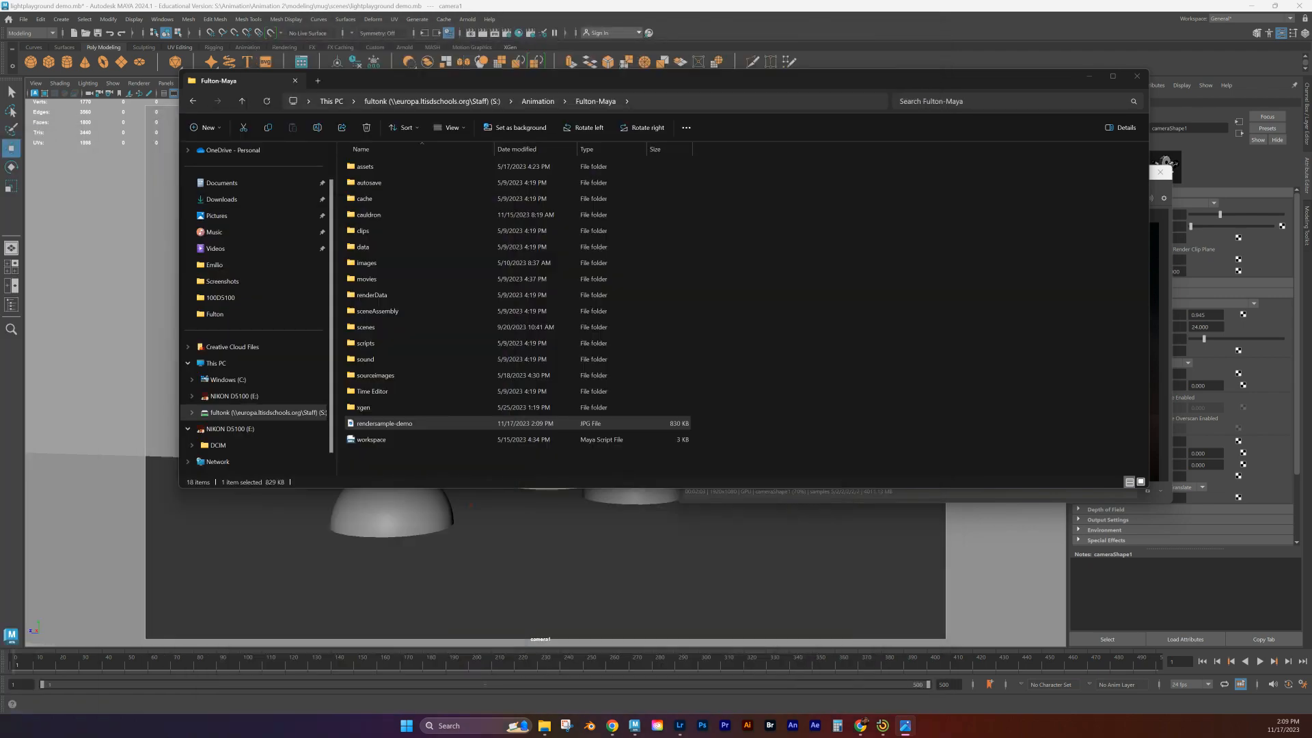